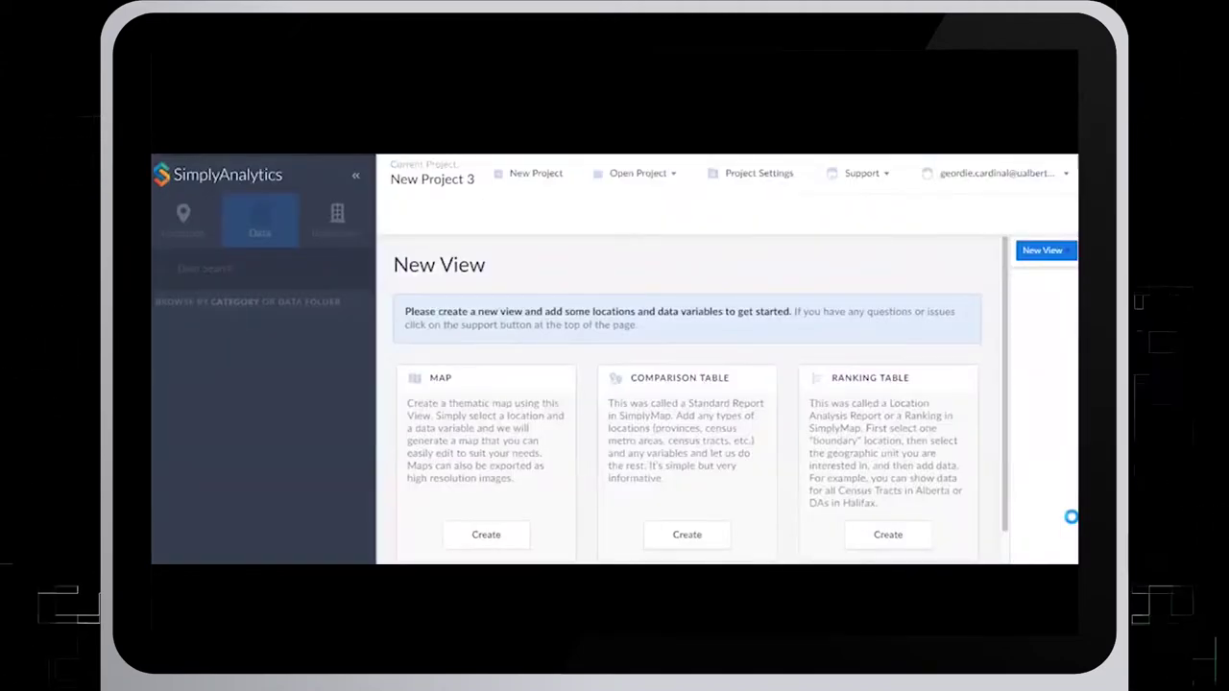
# Start a new project, searching 'edmo' and choosing Edmonton, AB (CSD) as the location.
pyautogui.click(535, 173)
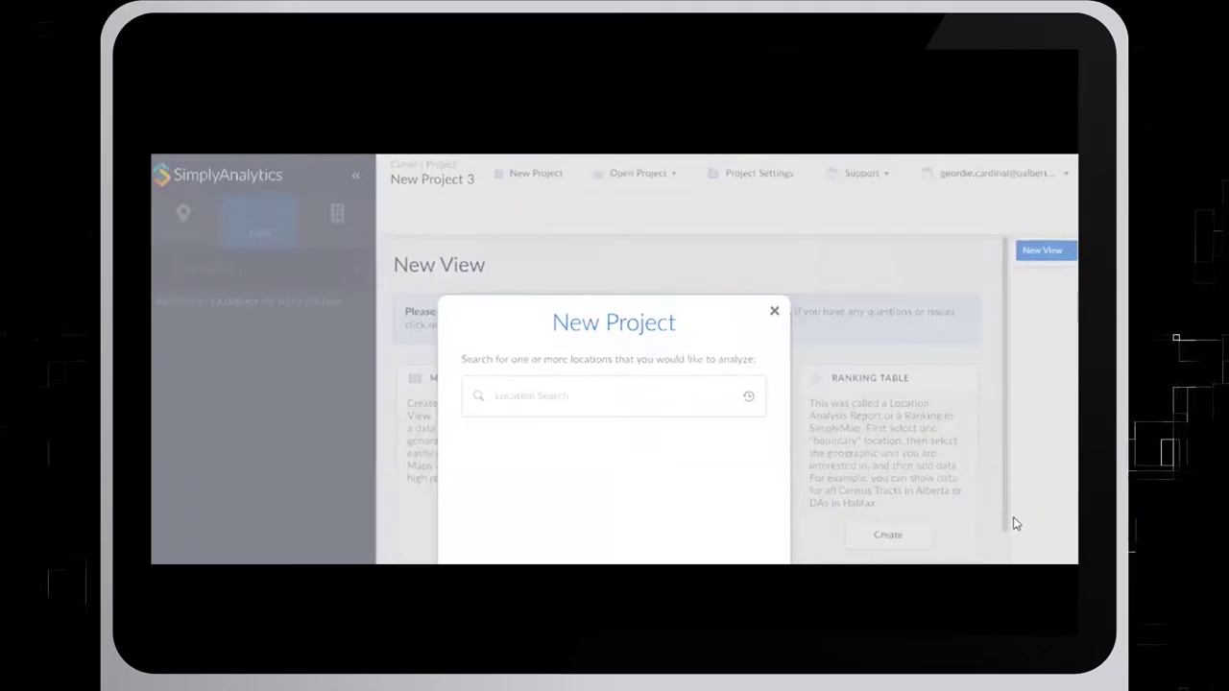
pyautogui.click(558, 399)
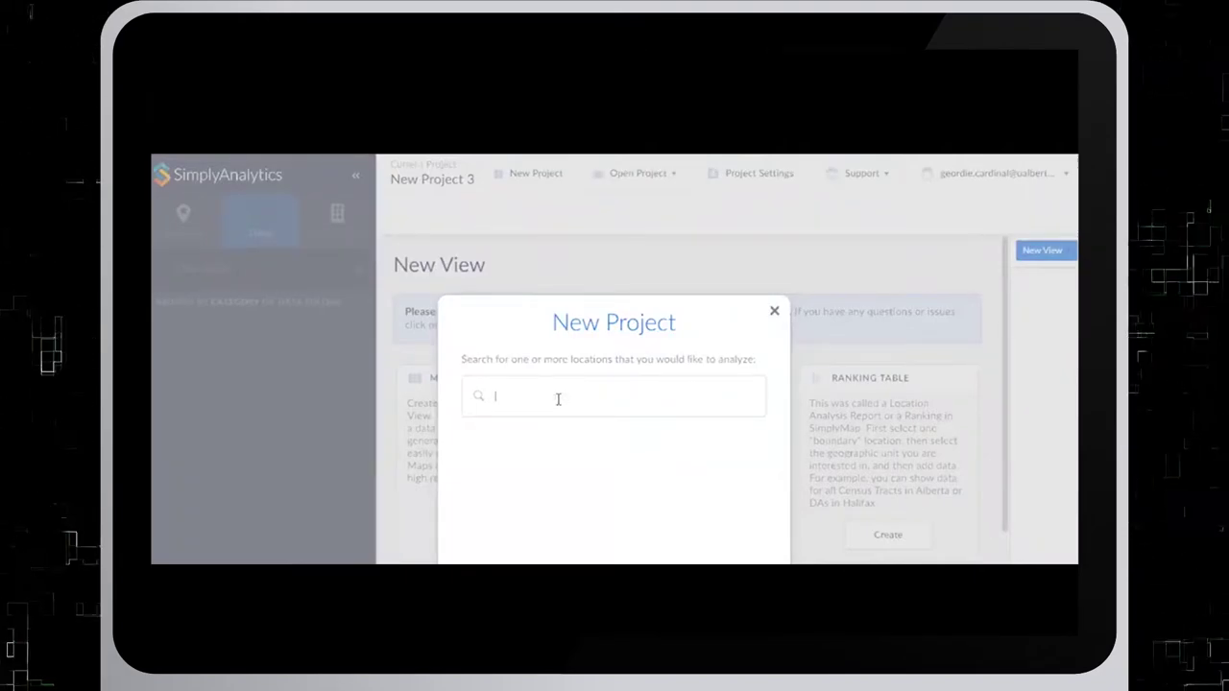
pyautogui.write('de')
pyautogui.press('BackSpace')
pyautogui.press('BackSpace')
pyautogui.write('edmonton')
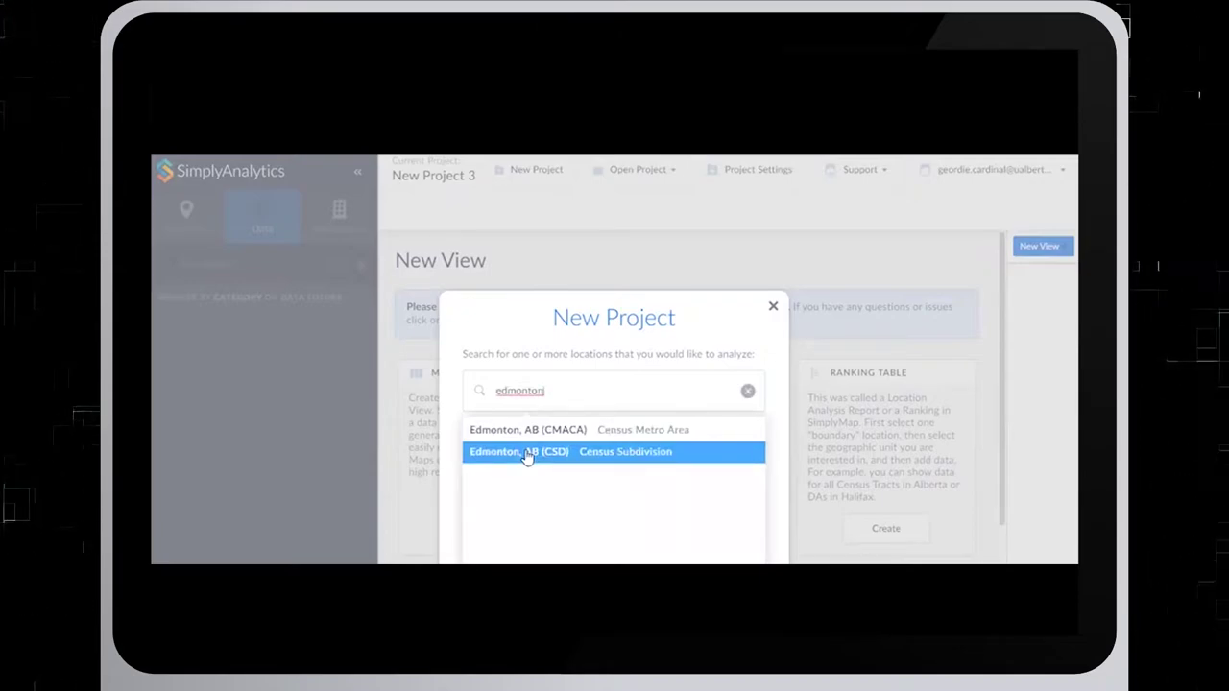
pyautogui.click(527, 456)
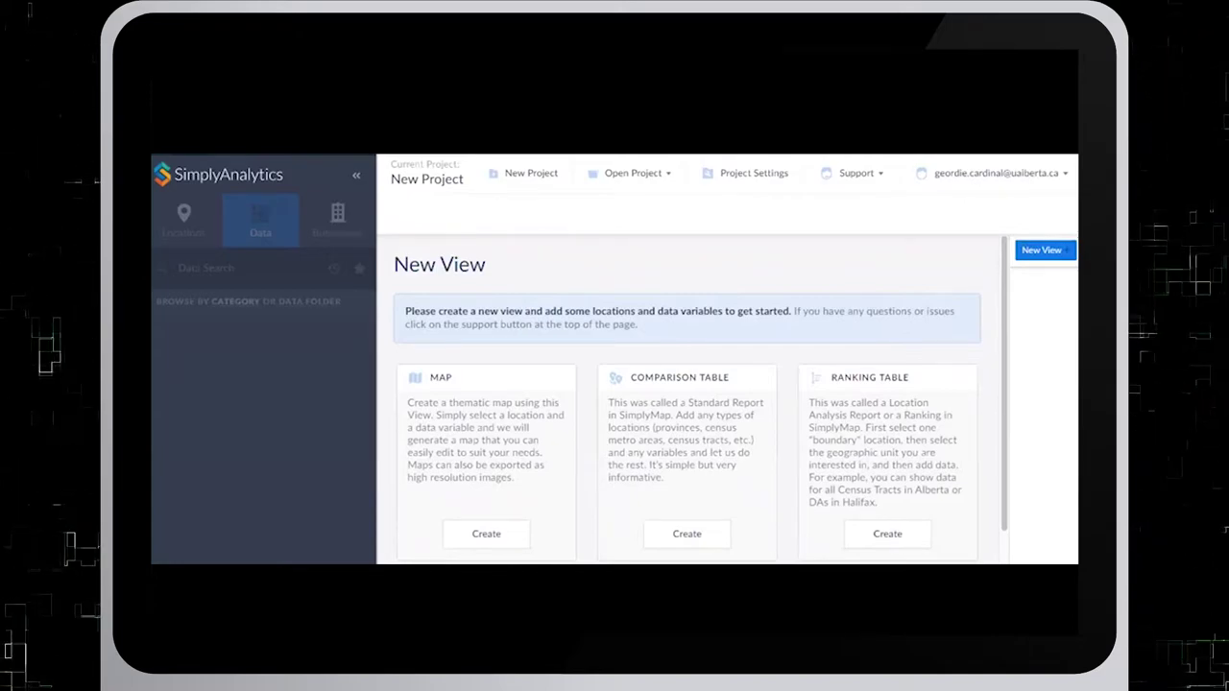
# Create a comparison table of Total Population aged 20 To 24, filtering Age variables by '20-24'.
pyautogui.click(690, 537)
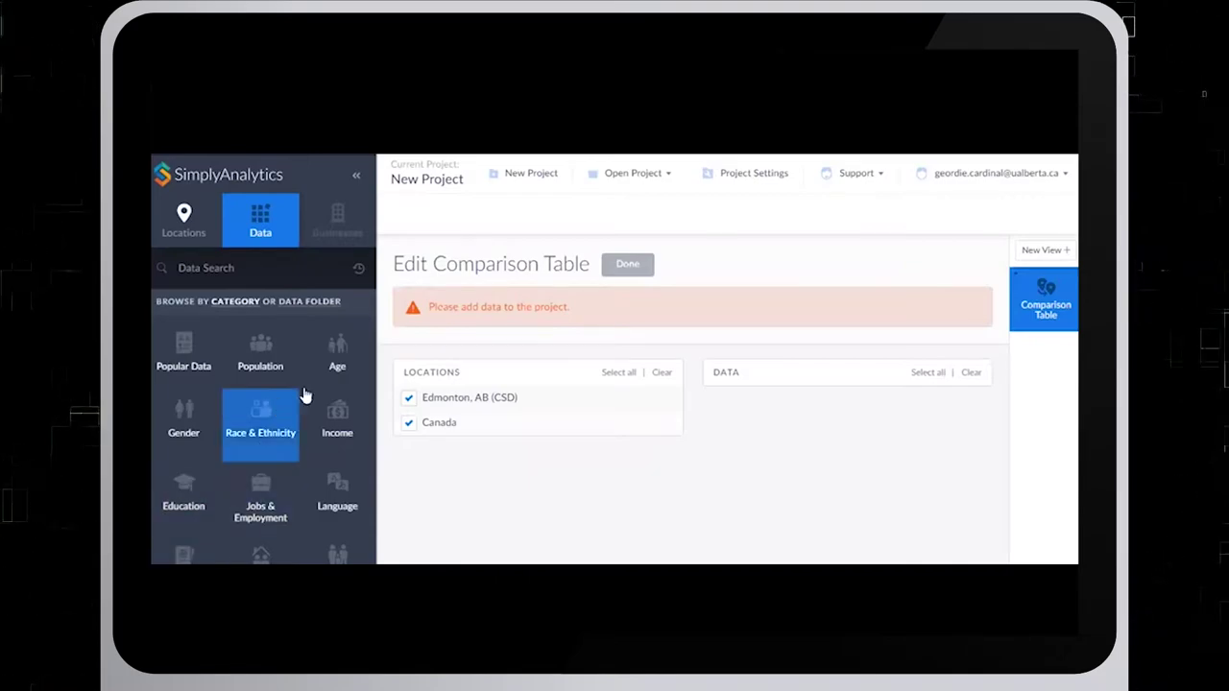
pyautogui.click(341, 353)
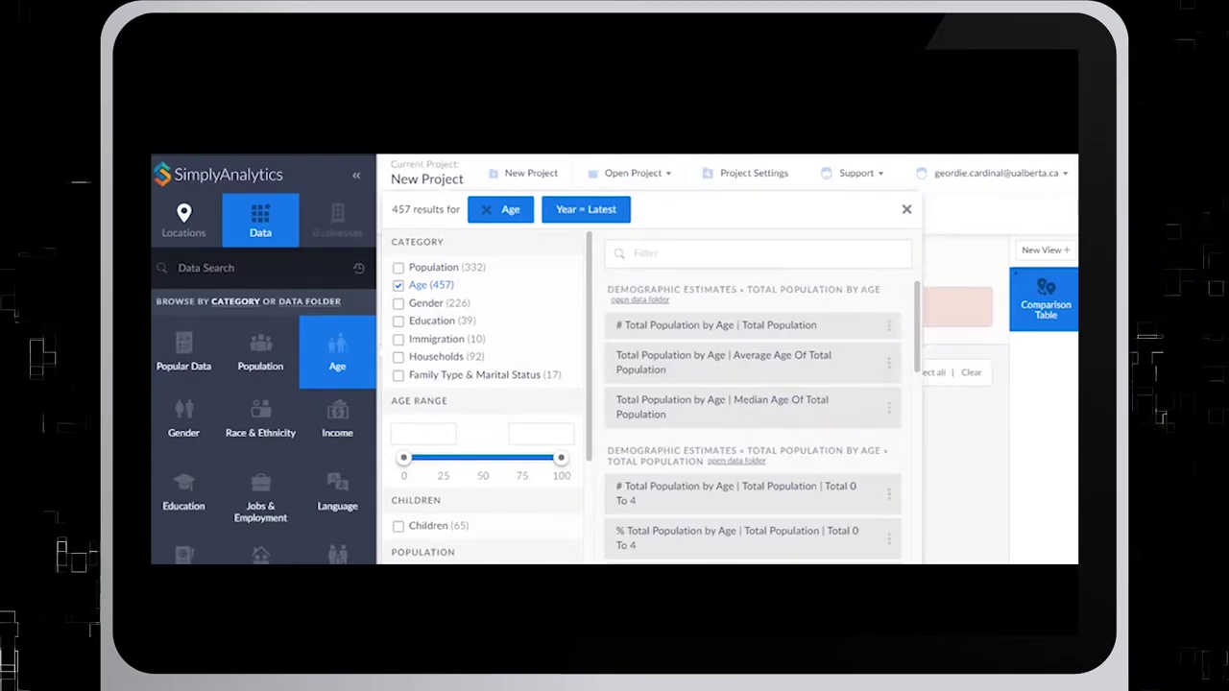
pyautogui.click(756, 260)
pyautogui.write('20-2')
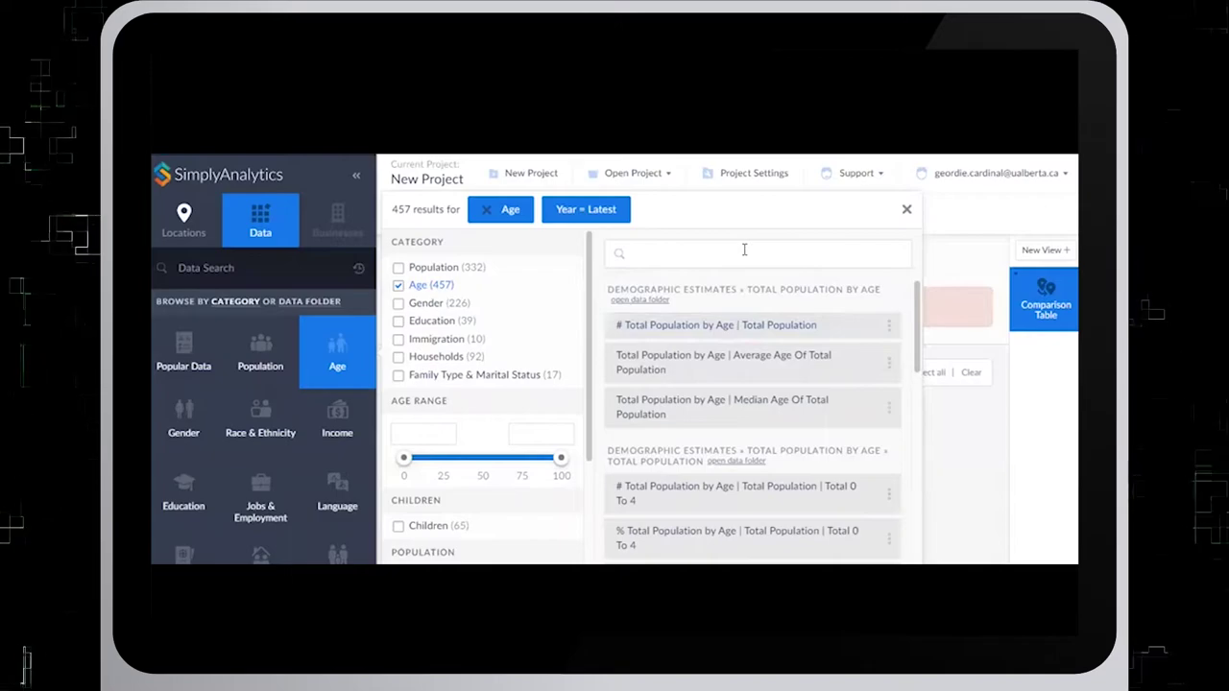
pyautogui.write('4')
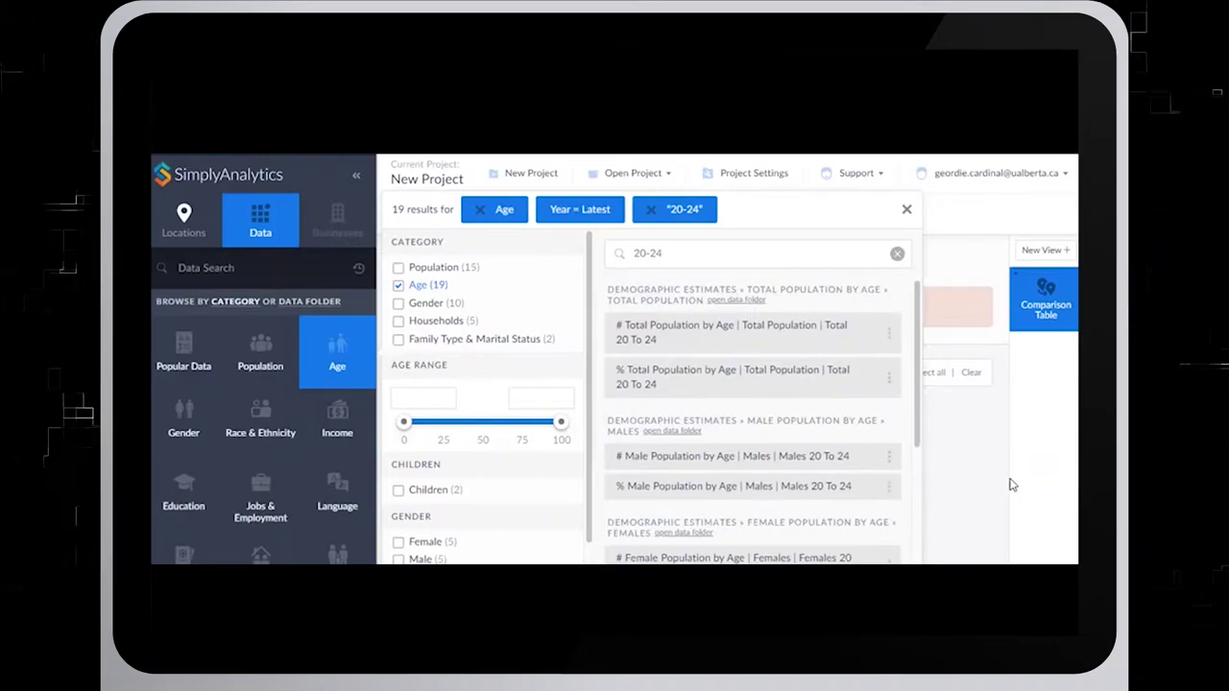
pyautogui.click(807, 334)
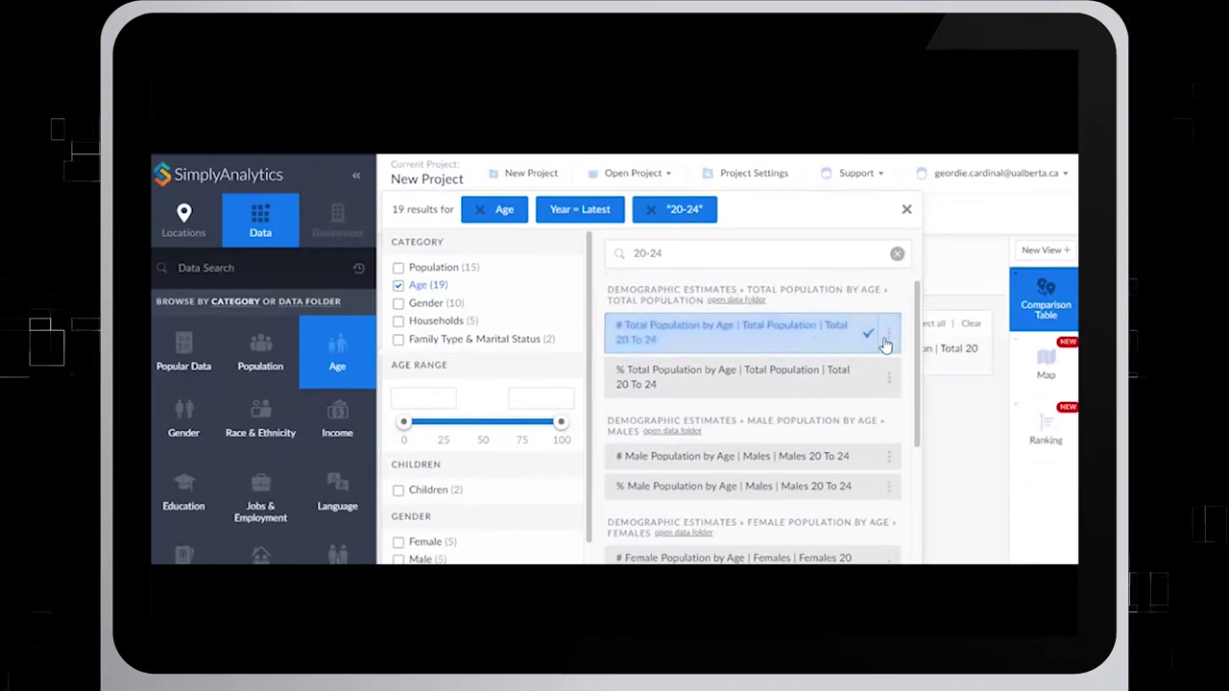
# Save the Total 20 To 24 variable to favourites and close the data panel.
pyautogui.click(890, 334)
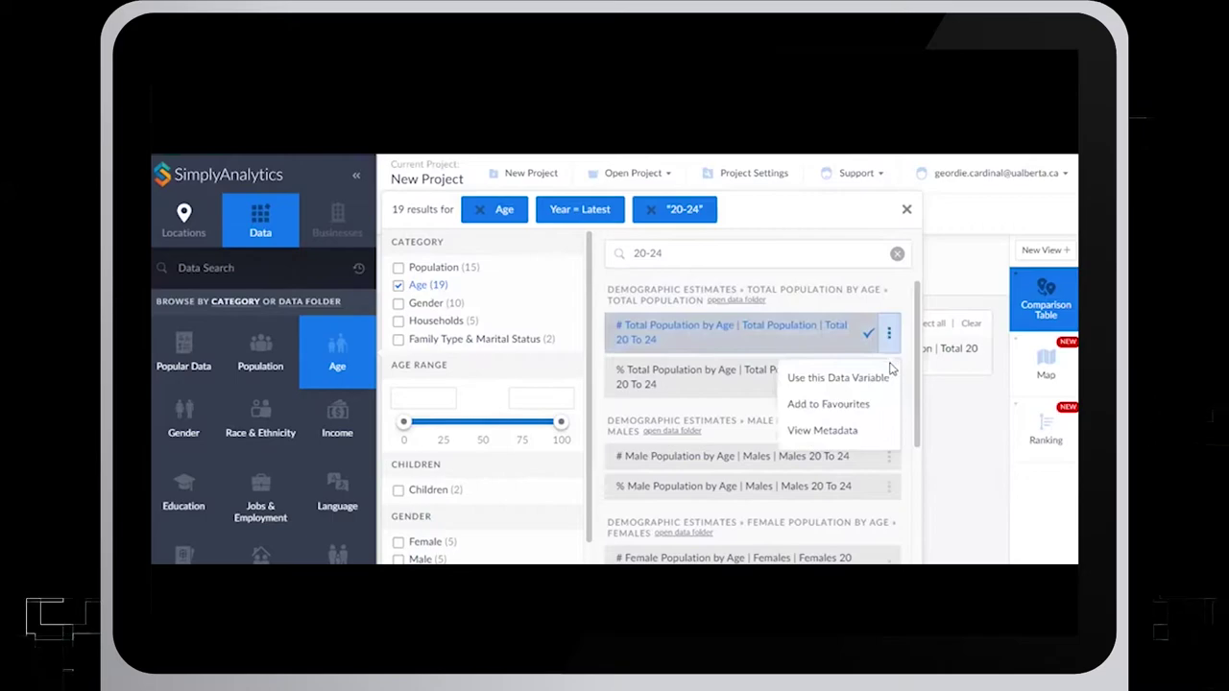
pyautogui.click(857, 404)
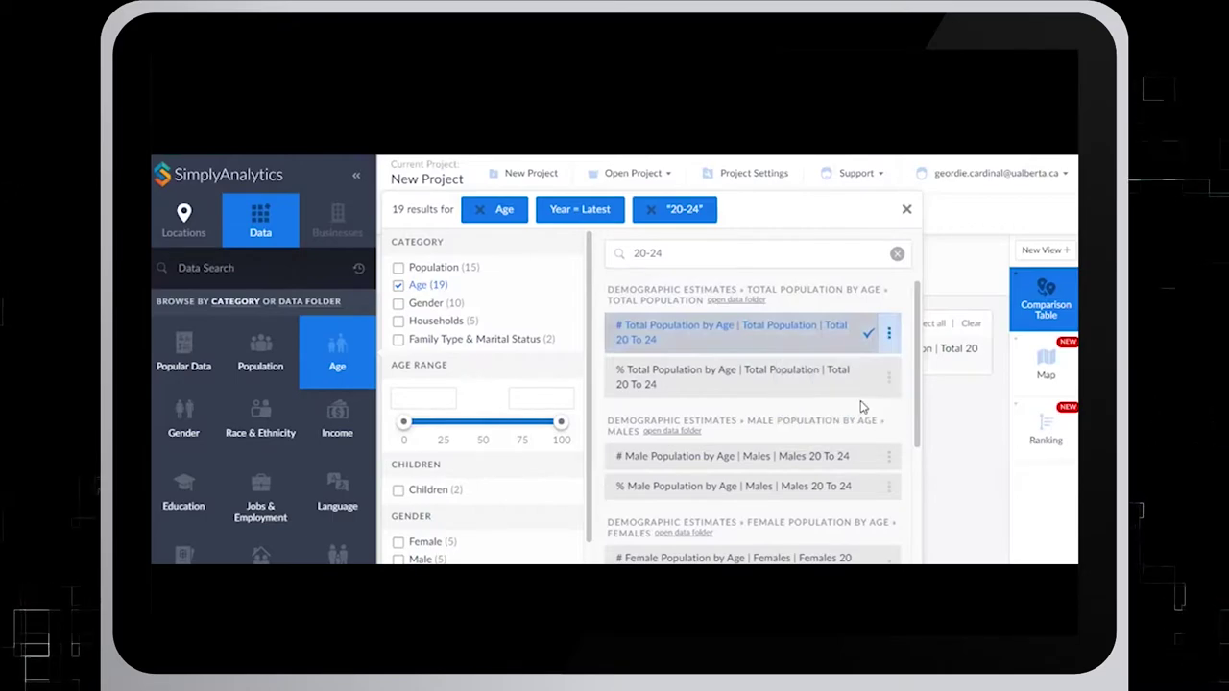
pyautogui.click(997, 518)
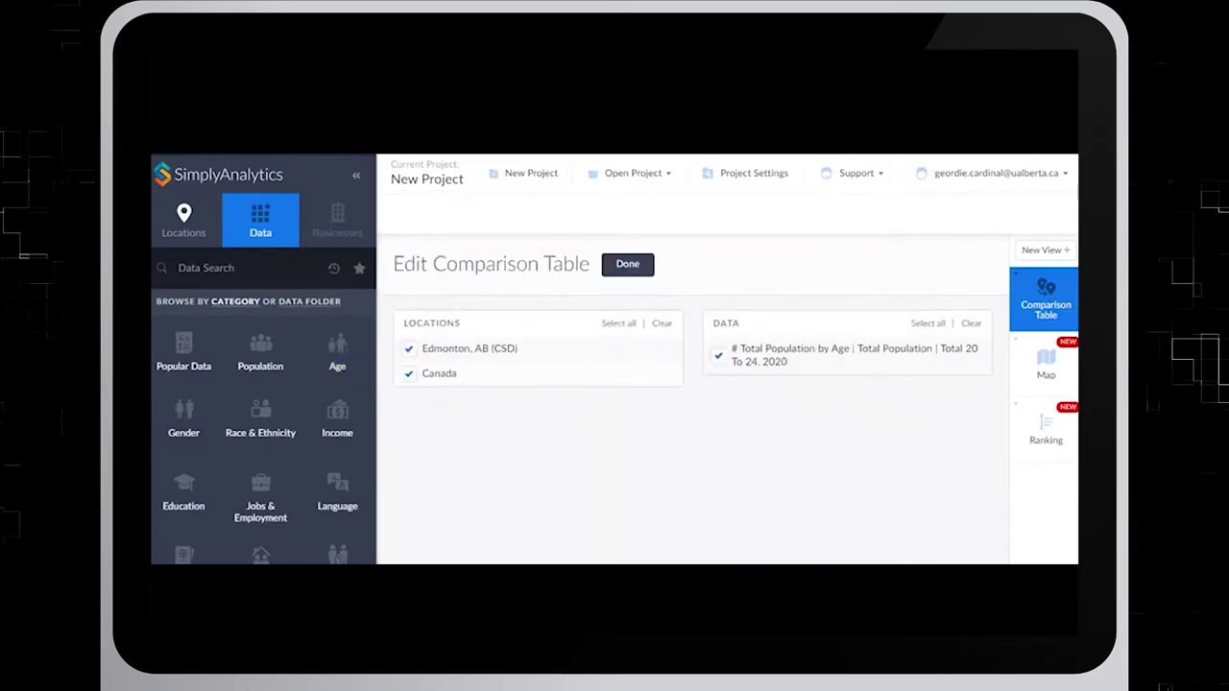
# Filter Income by 'median', add Median Household Income (Current Year $) and favourite it.
pyautogui.click(338, 422)
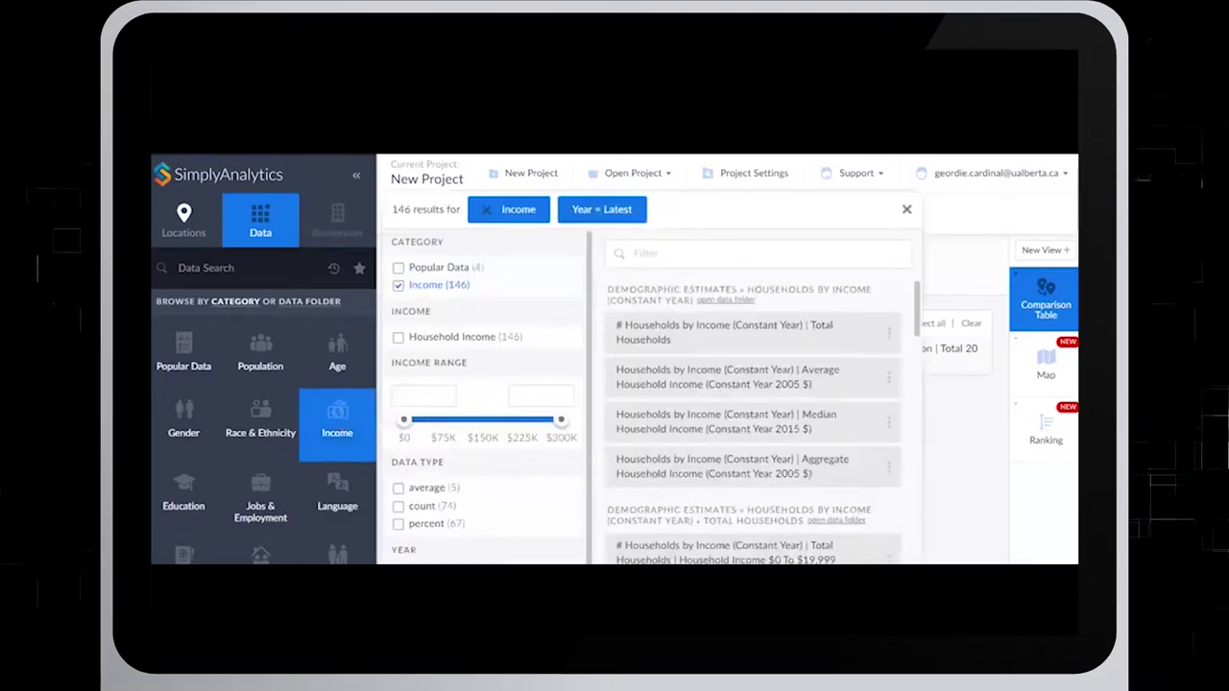
pyautogui.click(722, 253)
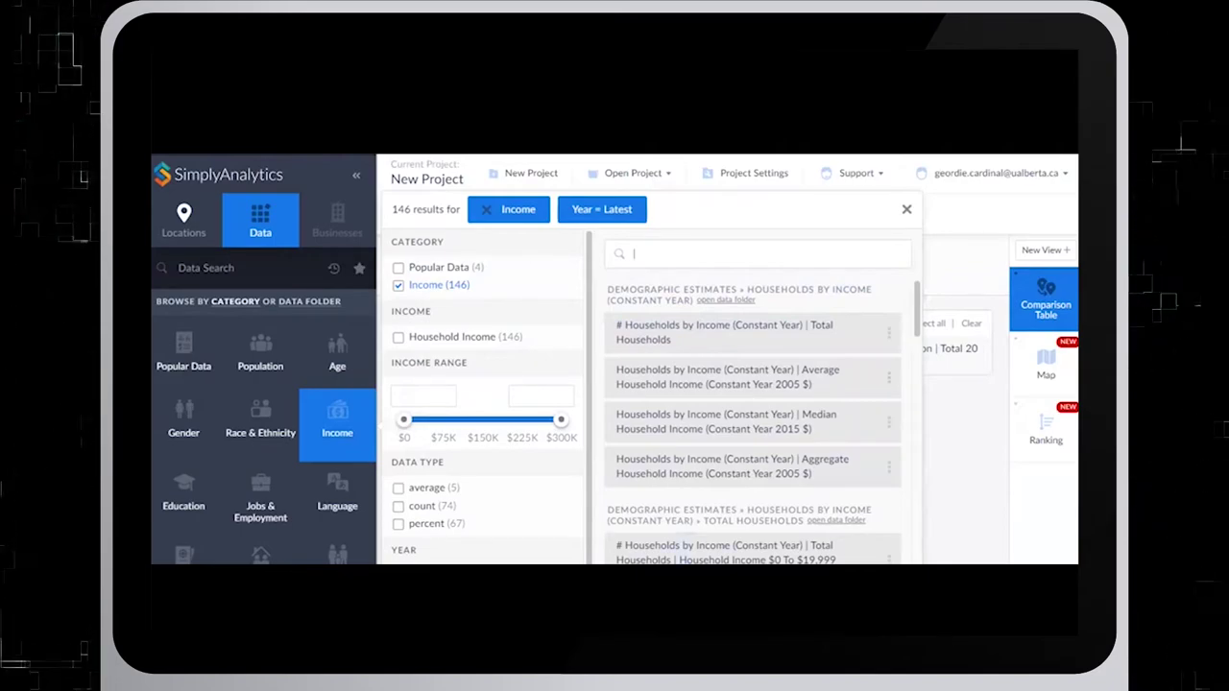
pyautogui.write('median')
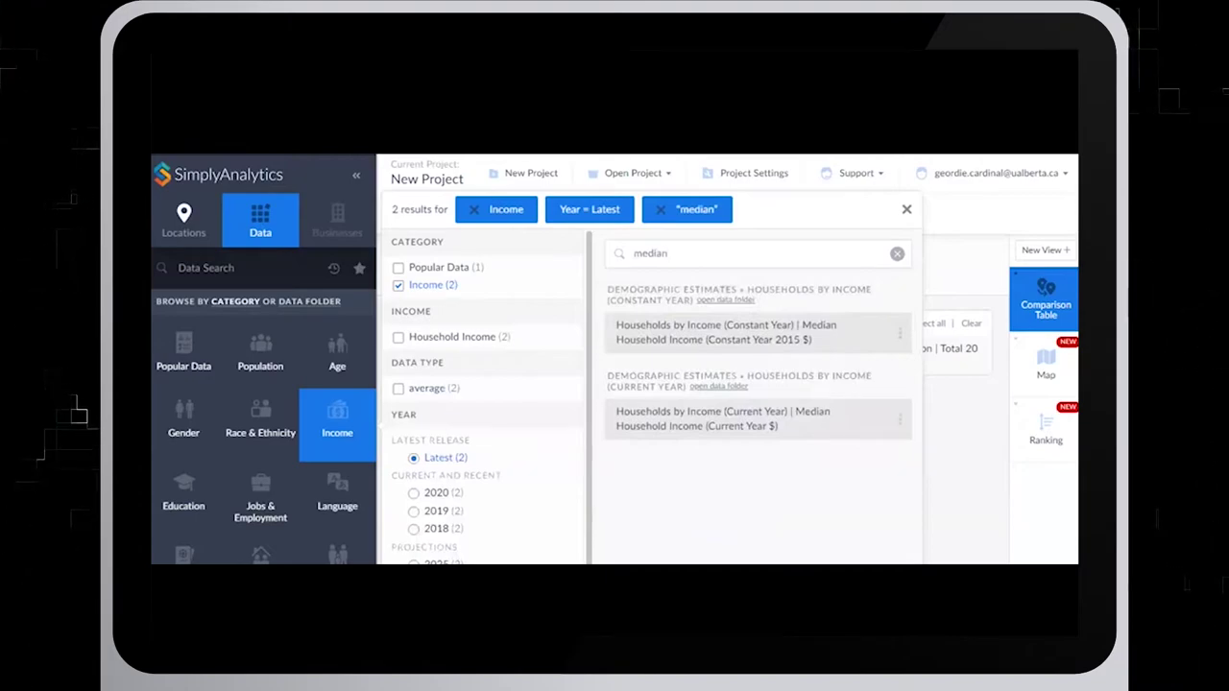
pyautogui.click(779, 416)
pyautogui.click(901, 423)
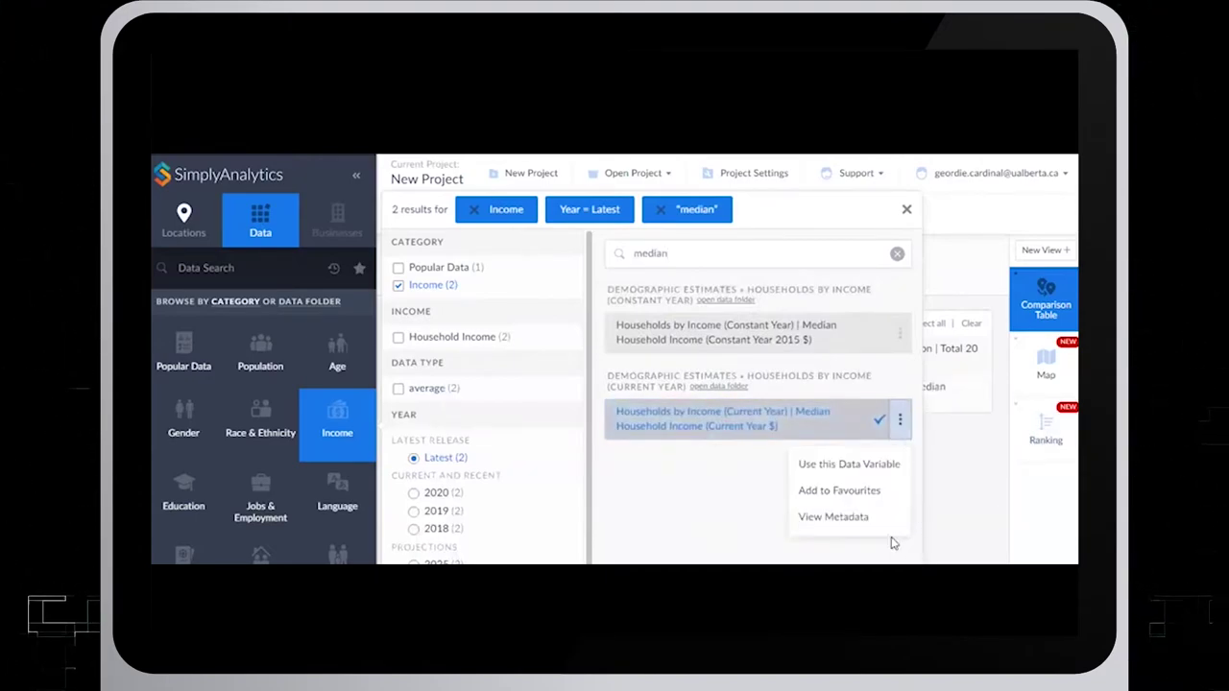
pyautogui.click(869, 489)
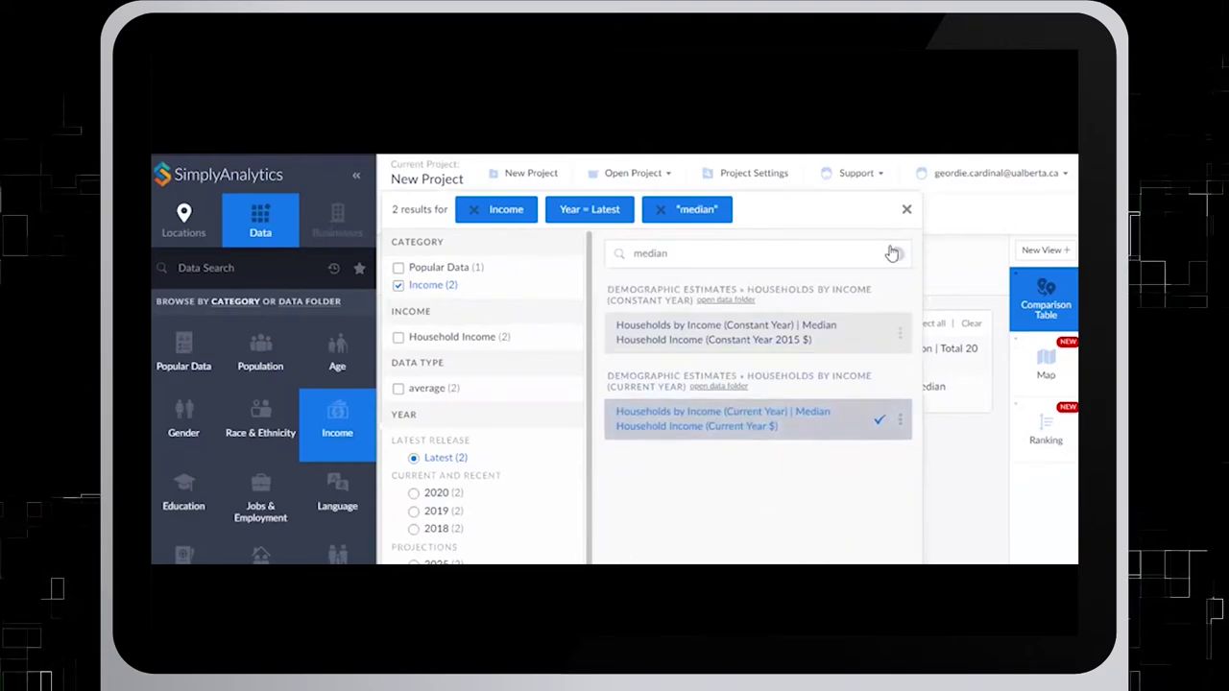
pyautogui.click(906, 208)
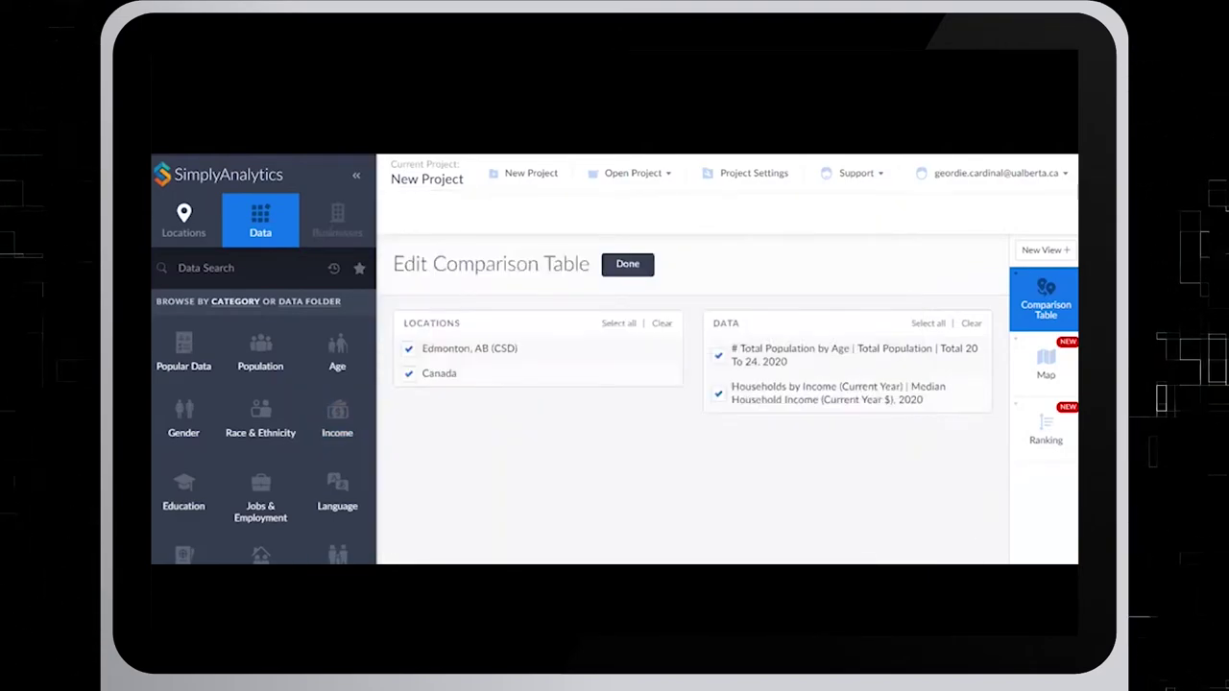
# Rank Edmonton census tracts and add the favourite median household income column.
pyautogui.click(1046, 429)
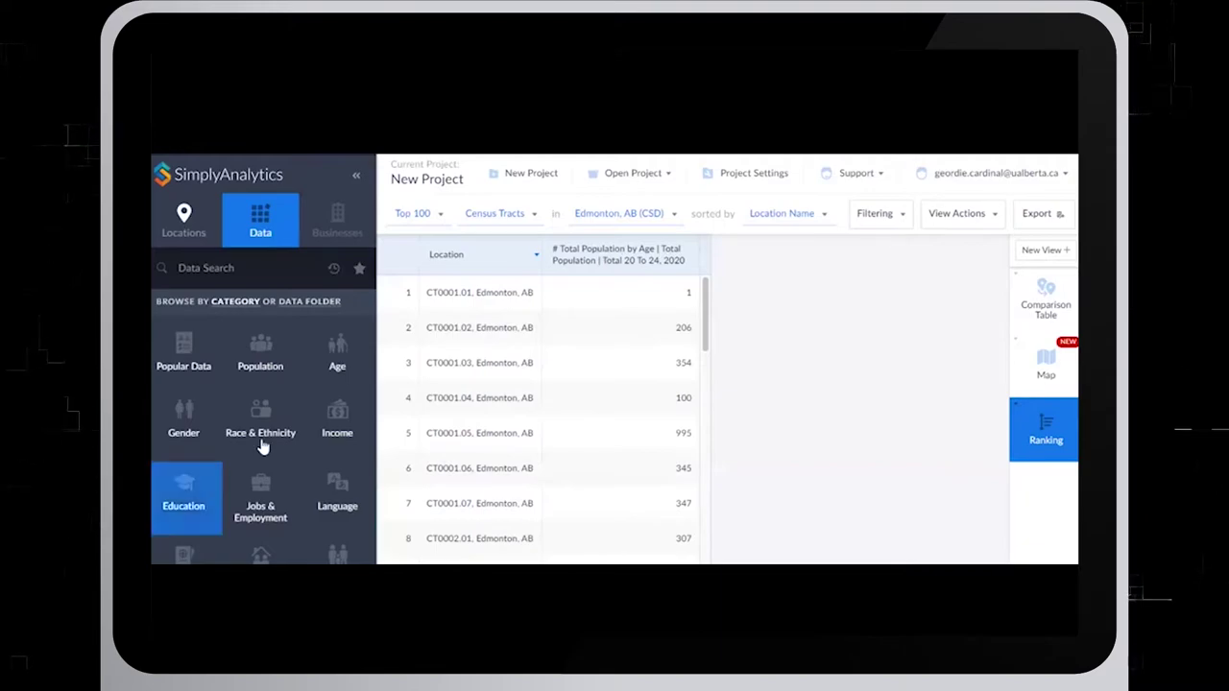
pyautogui.click(359, 269)
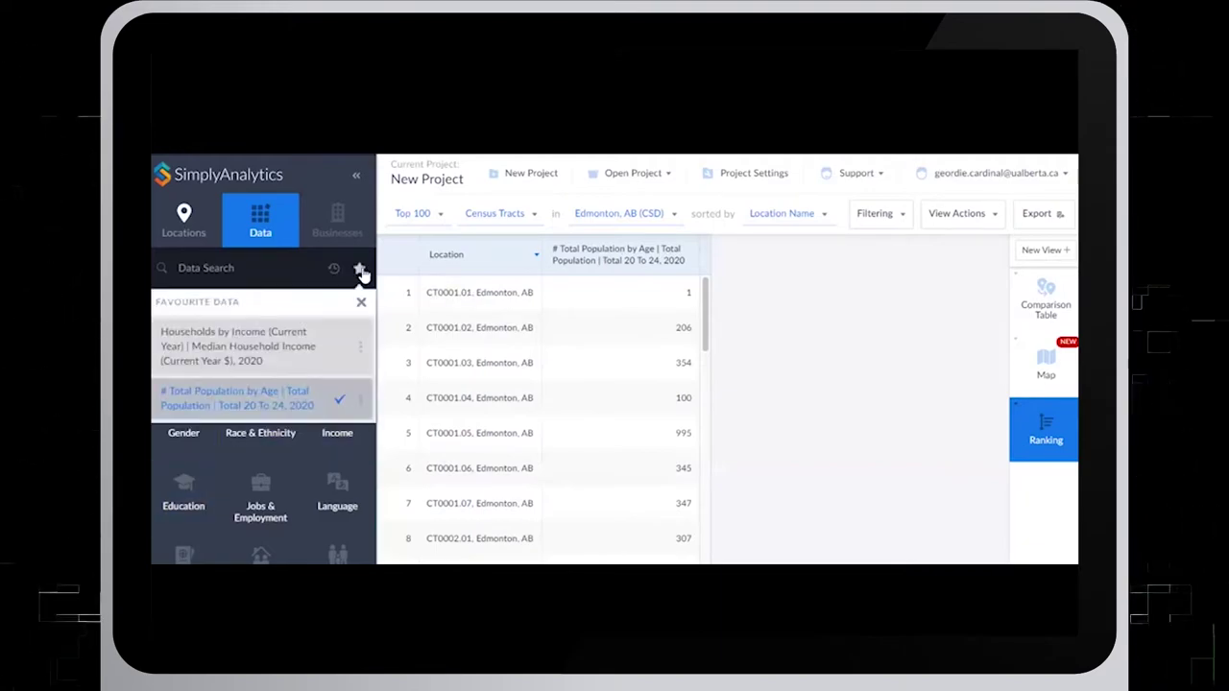
pyautogui.click(311, 346)
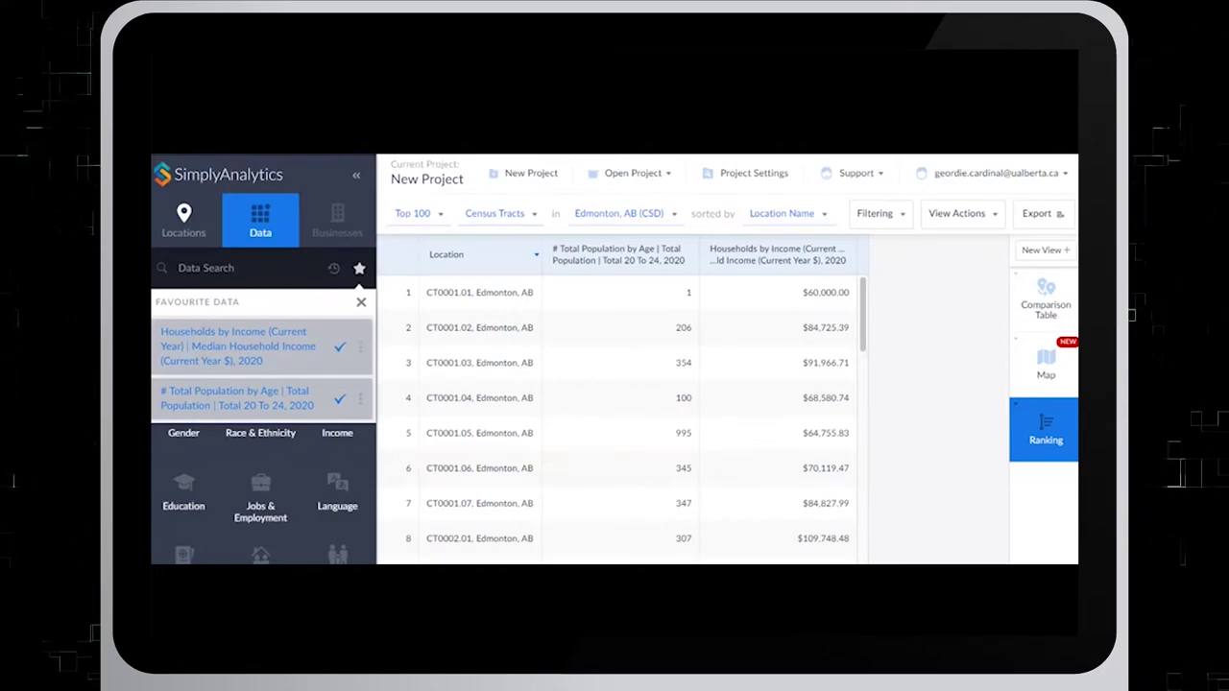
pyautogui.click(807, 261)
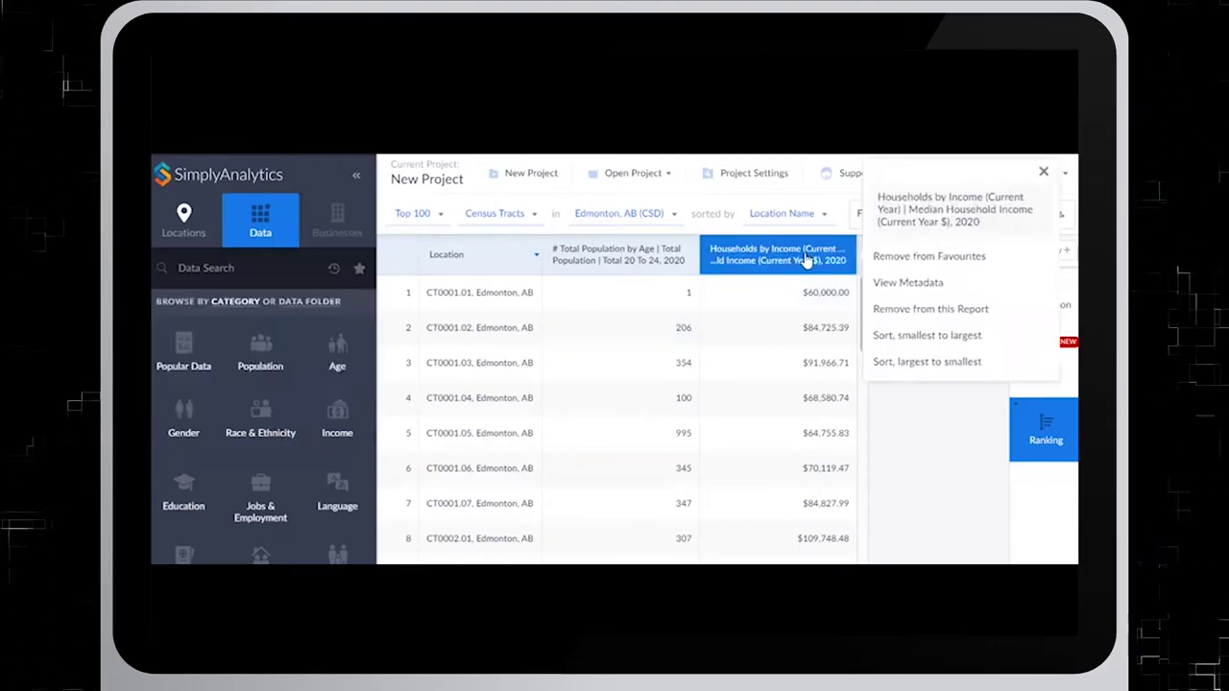
# Sort tracts by median household income, largest first, and favourite CT0006.11, CT0005.07 and CT0104.40.
pyautogui.click(943, 361)
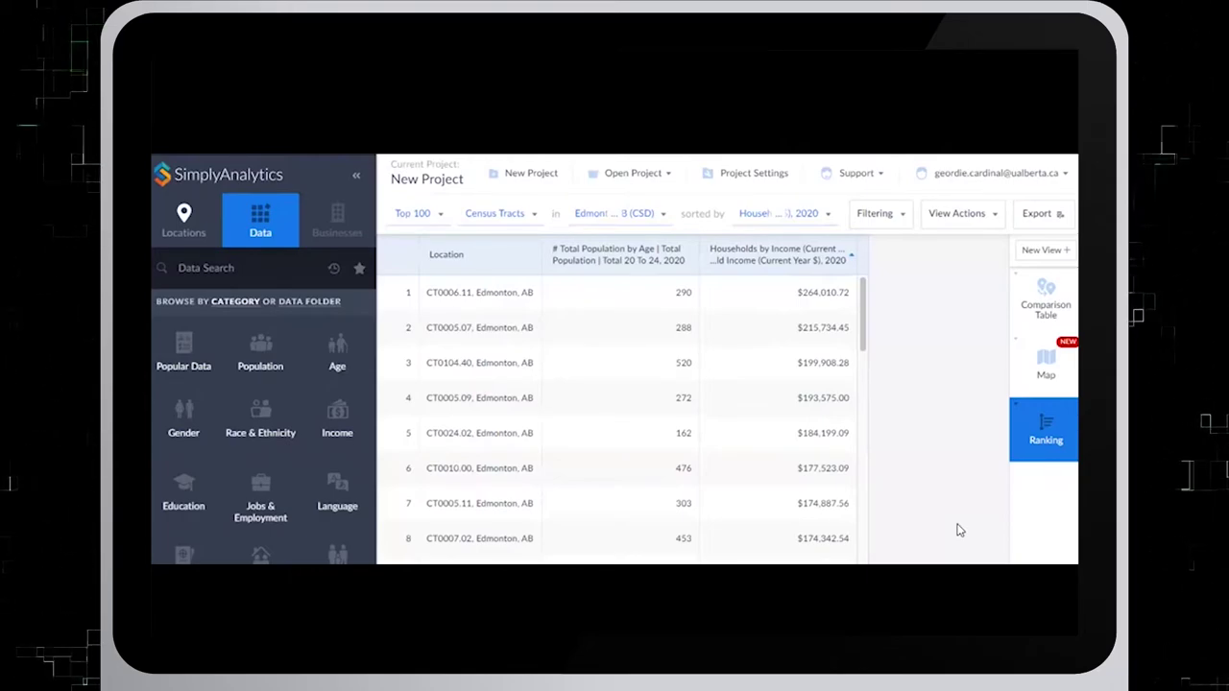
pyautogui.click(518, 295)
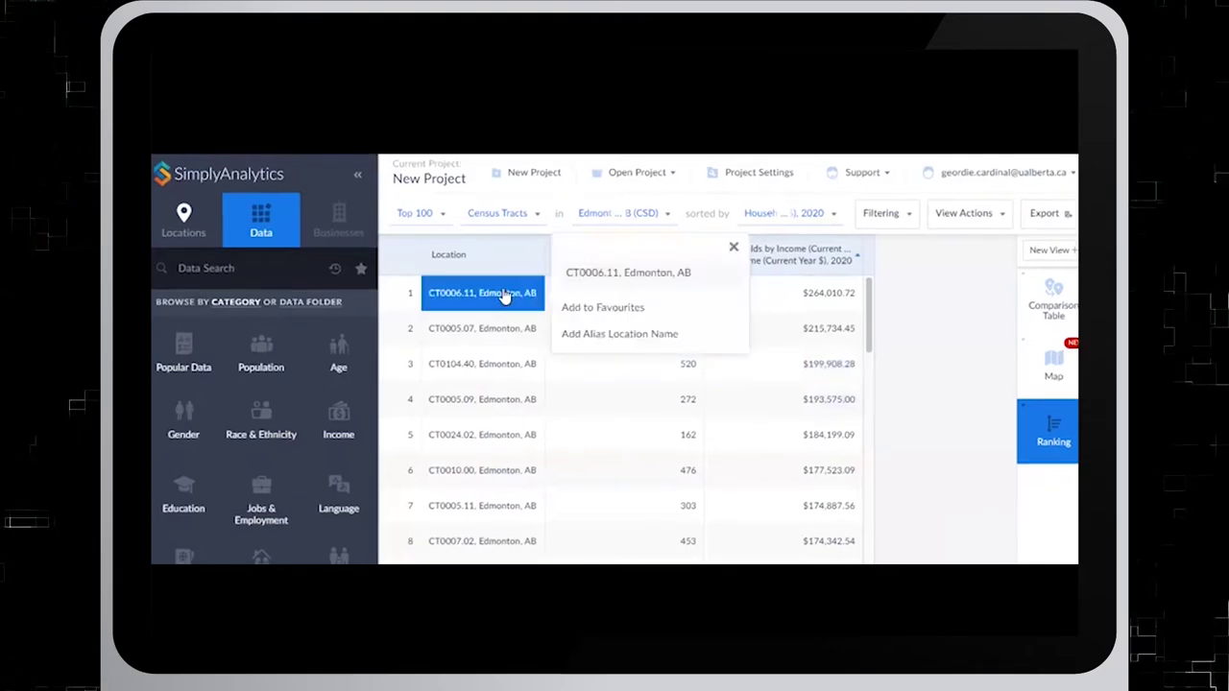
pyautogui.click(537, 329)
pyautogui.click(603, 343)
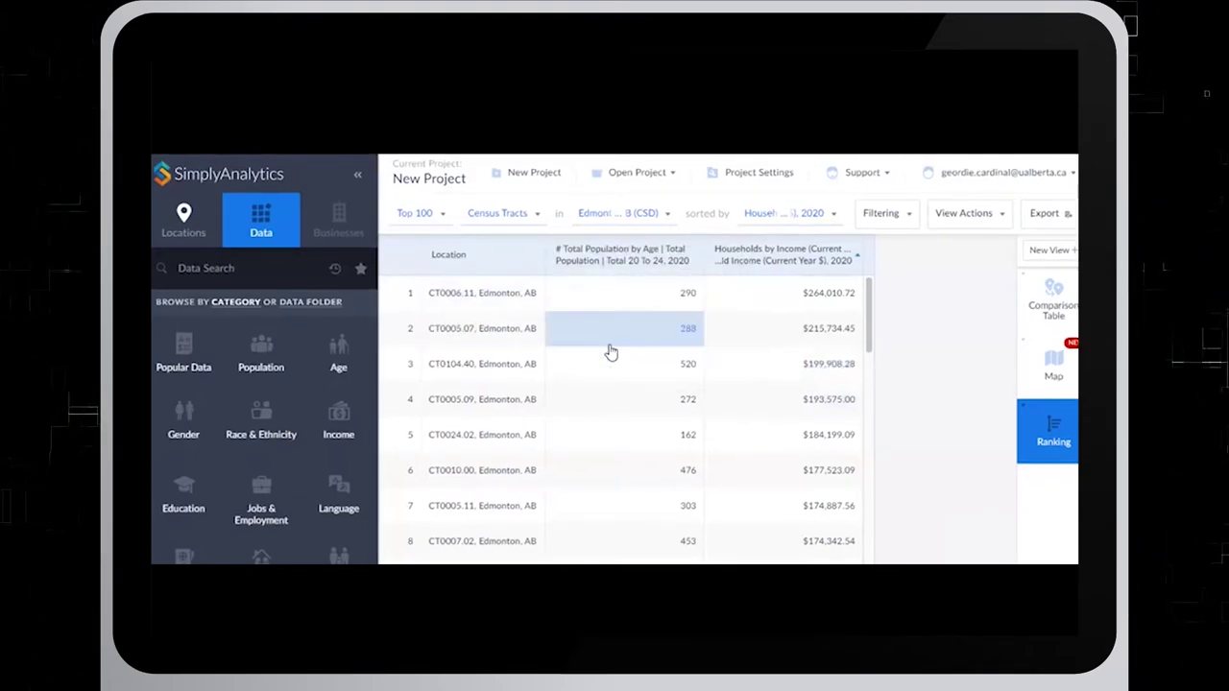
pyautogui.click(501, 332)
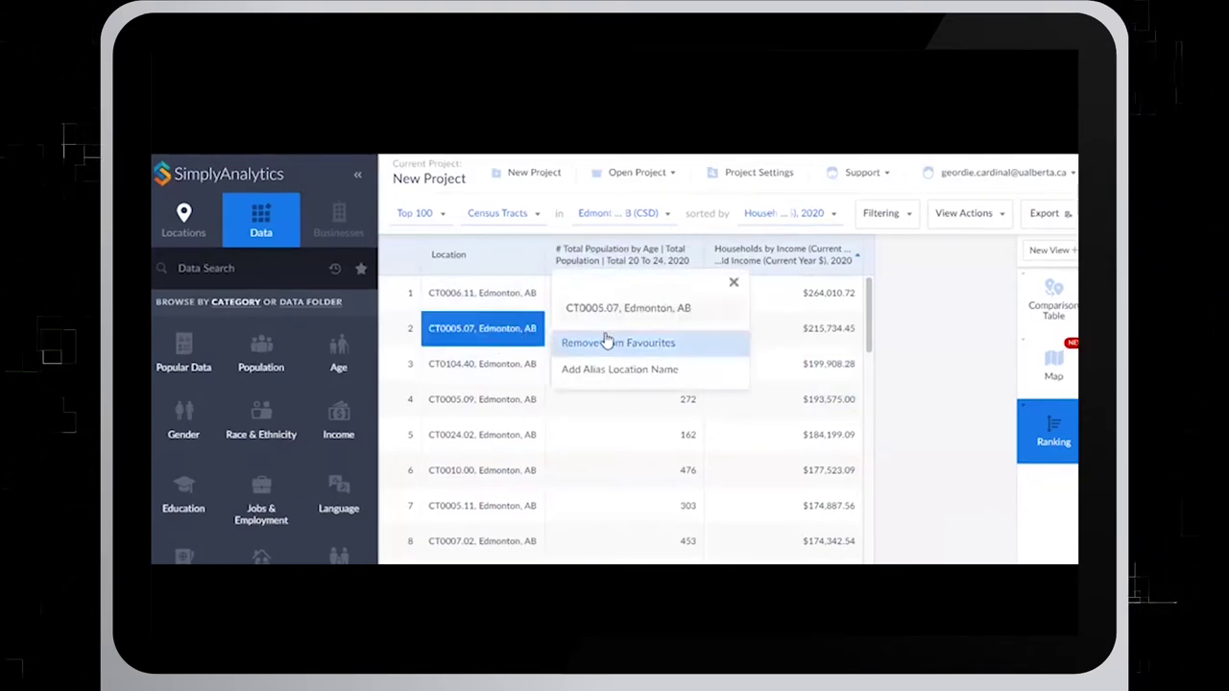
pyautogui.click(475, 372)
pyautogui.click(940, 397)
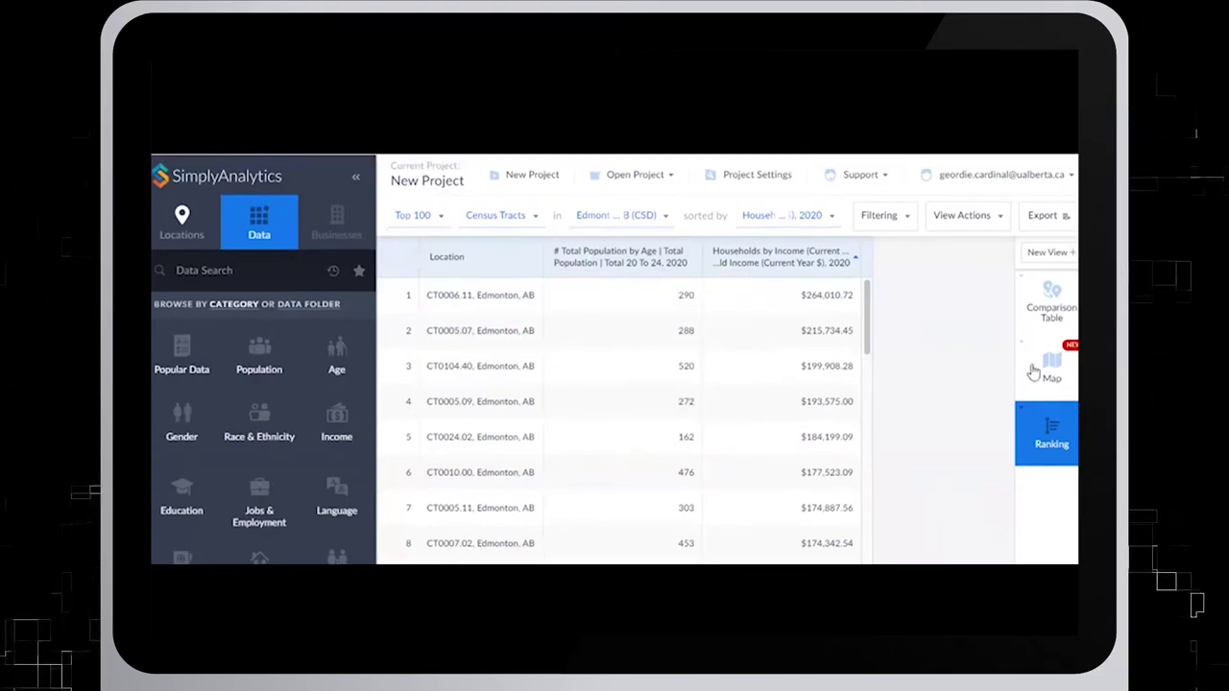
# Add a new Quick Report view to the project.
pyautogui.click(1047, 251)
pyautogui.scroll(-3, 917, 504)
pyautogui.scroll(-1, 918, 507)
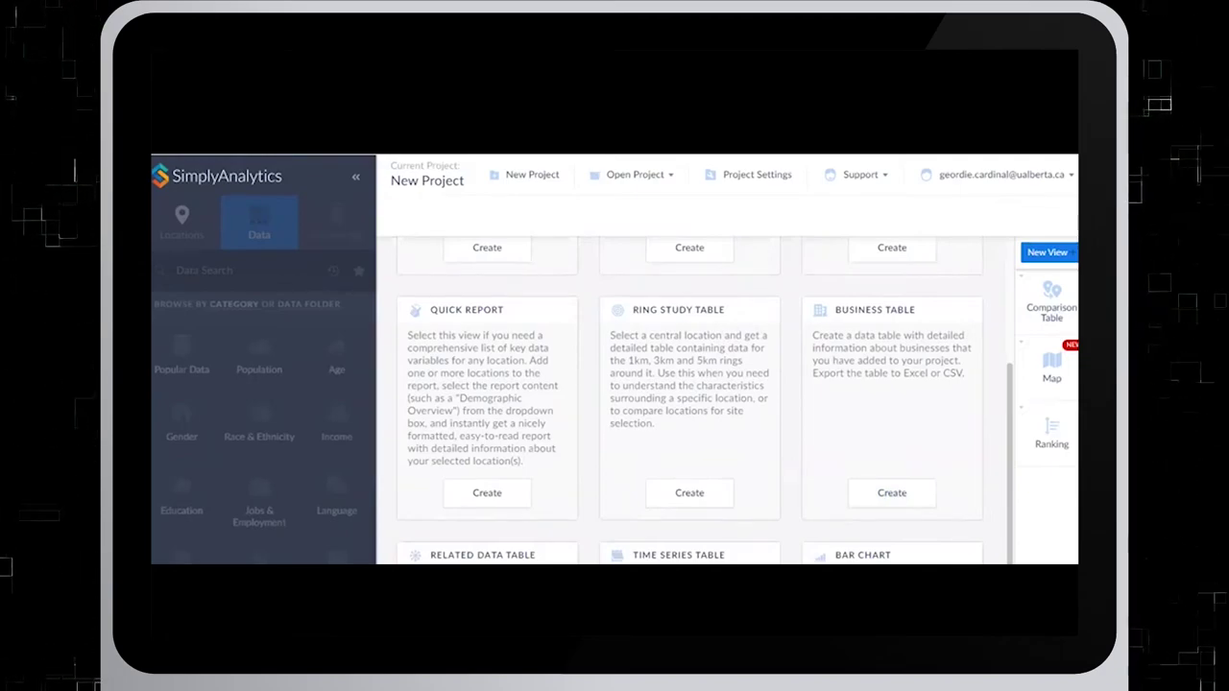
pyautogui.click(512, 496)
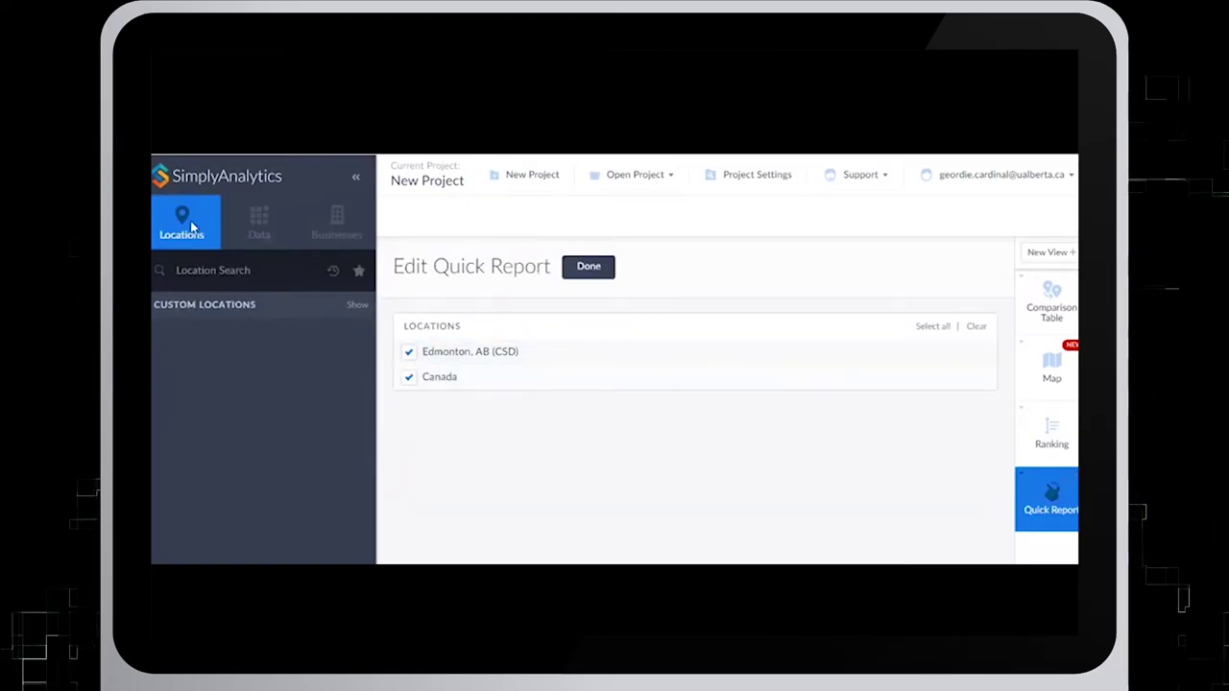
# Set the report locations to CT0104.40, CT0005.07 and CT0006.11, removing Edmonton and Canada.
pyautogui.click(359, 273)
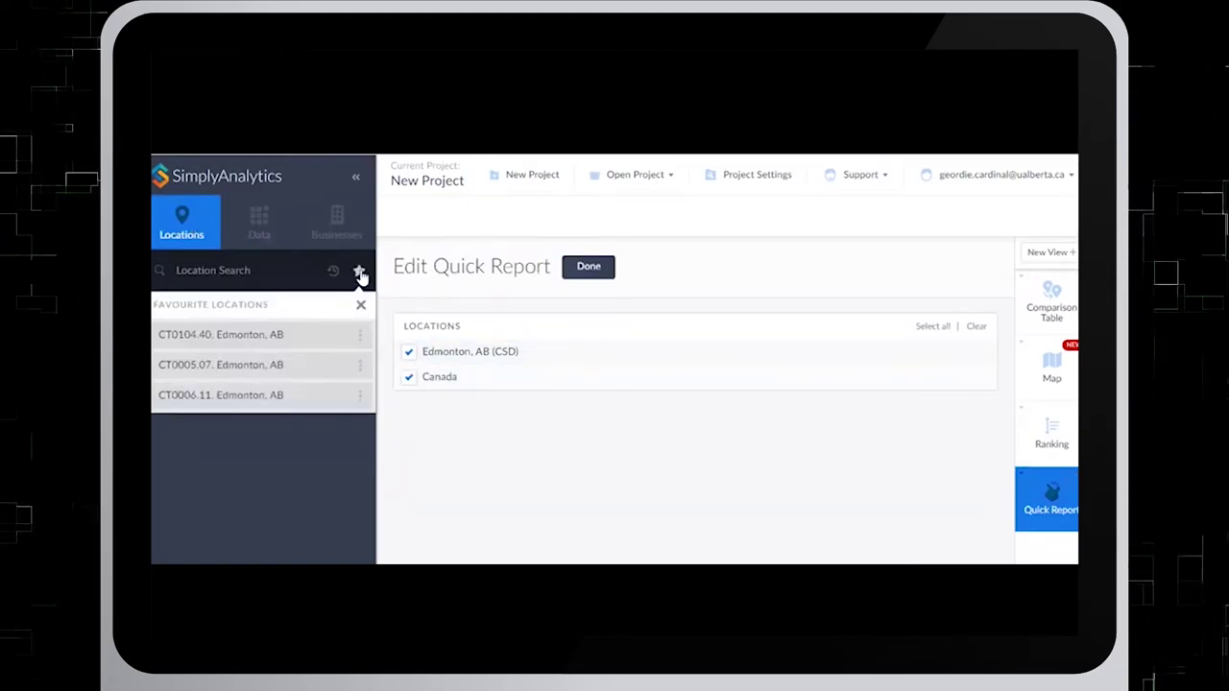
pyautogui.click(275, 336)
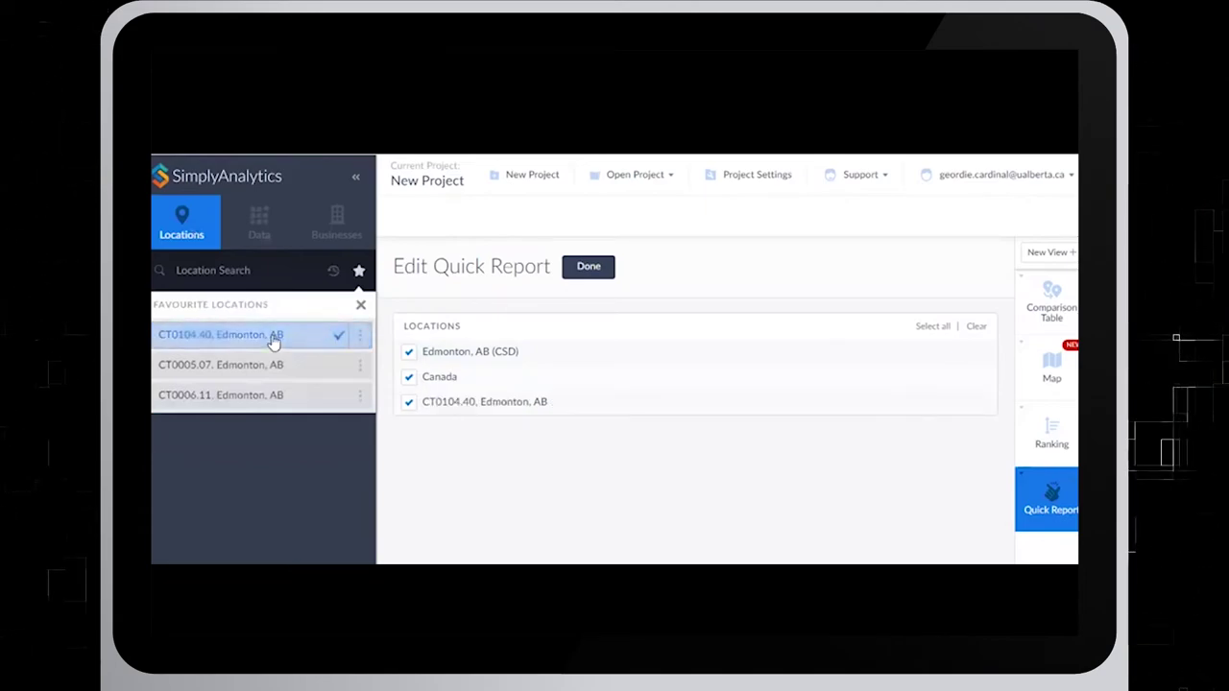
pyautogui.click(244, 366)
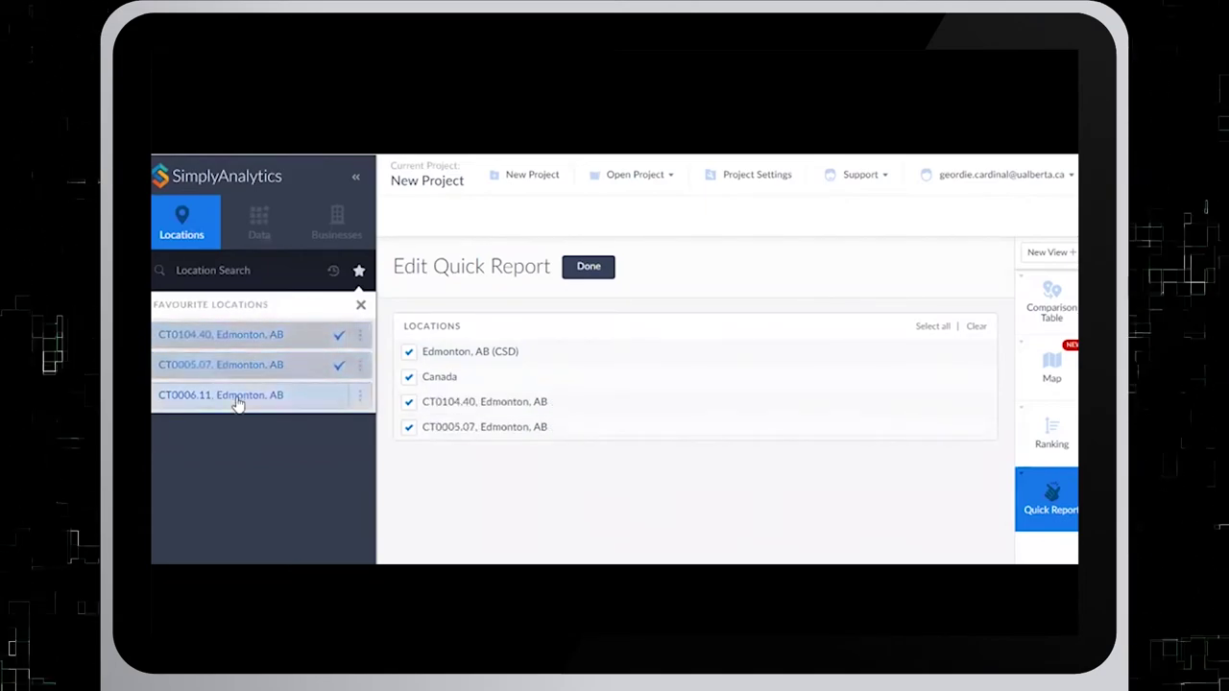
pyautogui.click(238, 399)
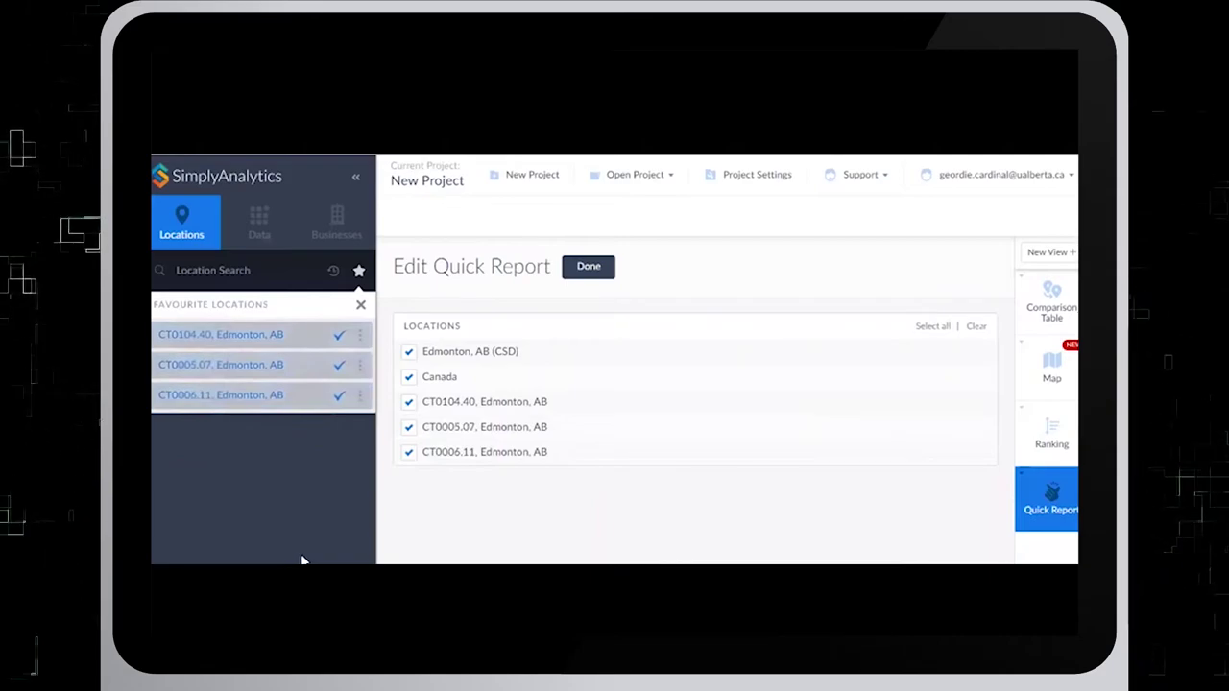
pyautogui.click(411, 353)
pyautogui.click(410, 377)
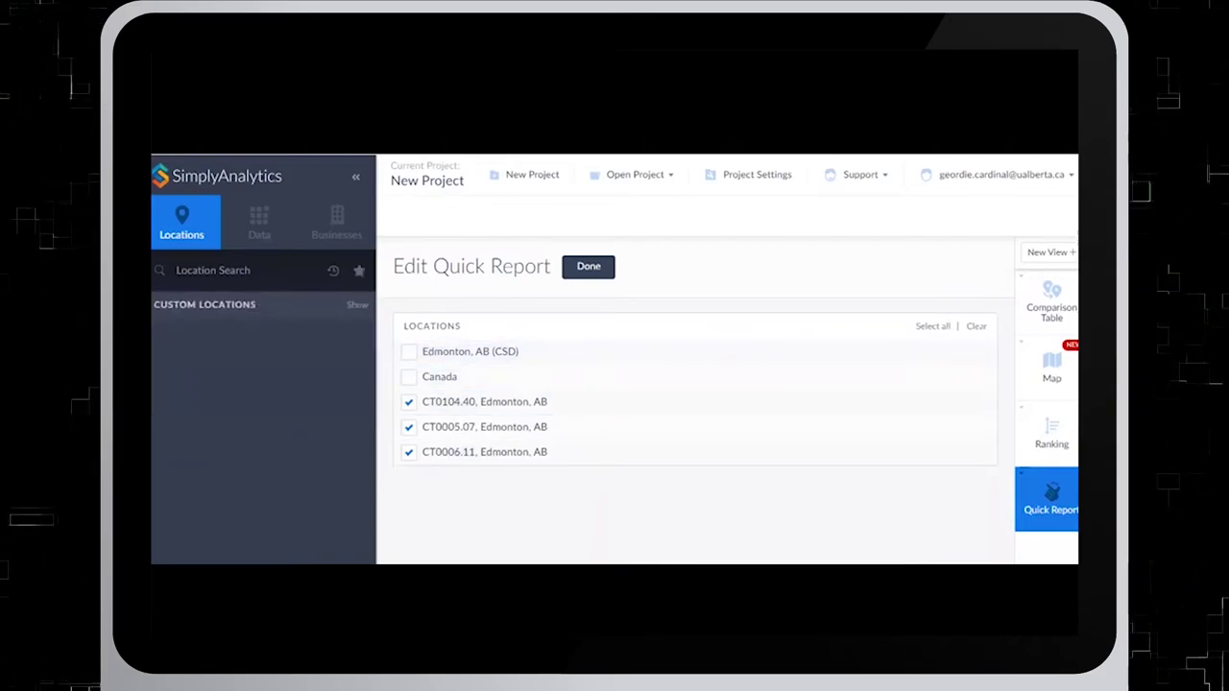
pyautogui.click(588, 267)
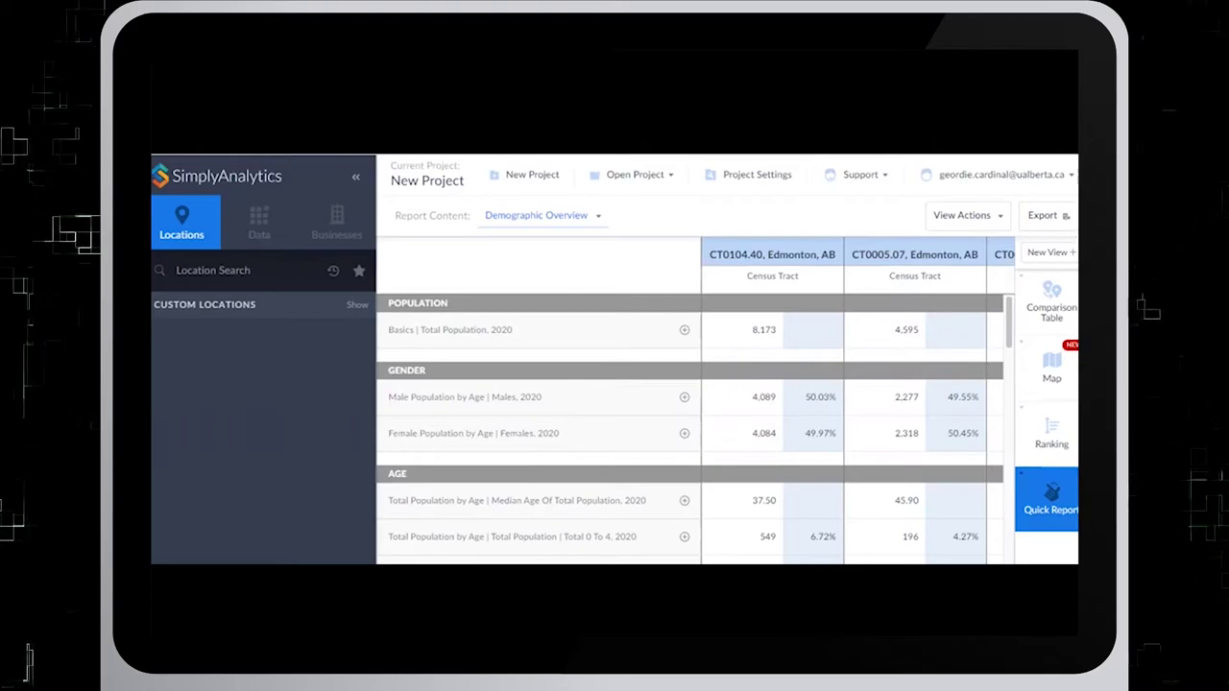
# Switch the report content to PRIZM Report and select CT0005.07's 53.42% Urban Elite cell.
pyautogui.click(597, 215)
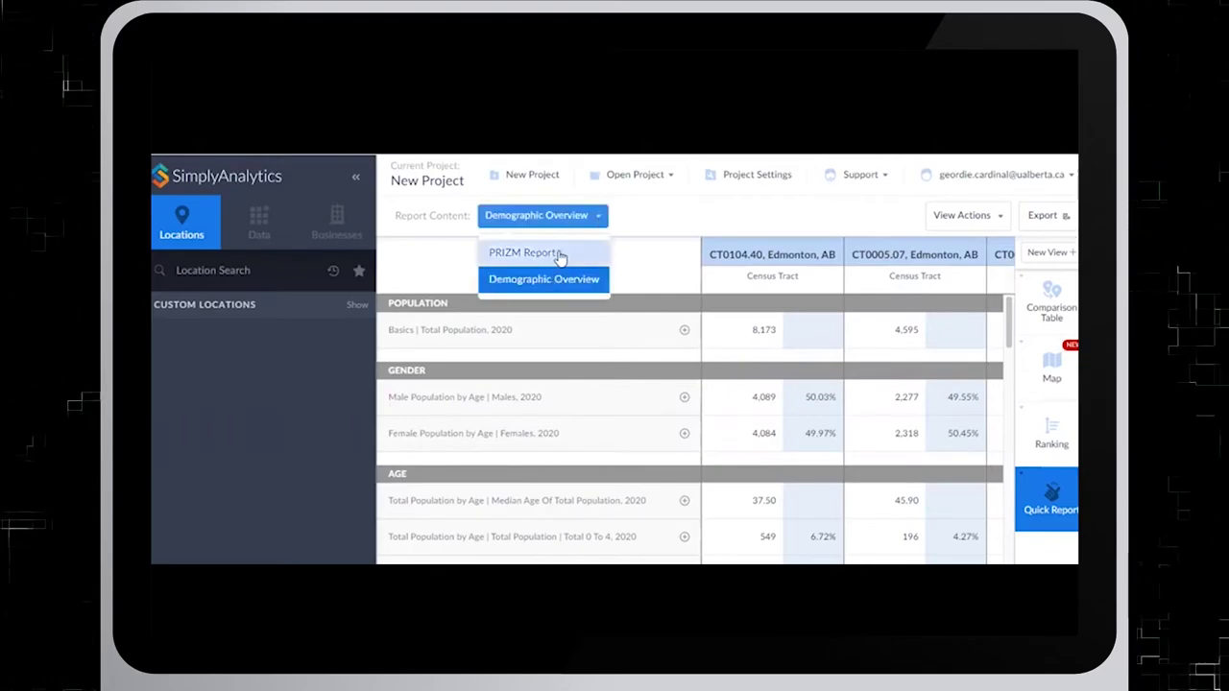
pyautogui.click(561, 253)
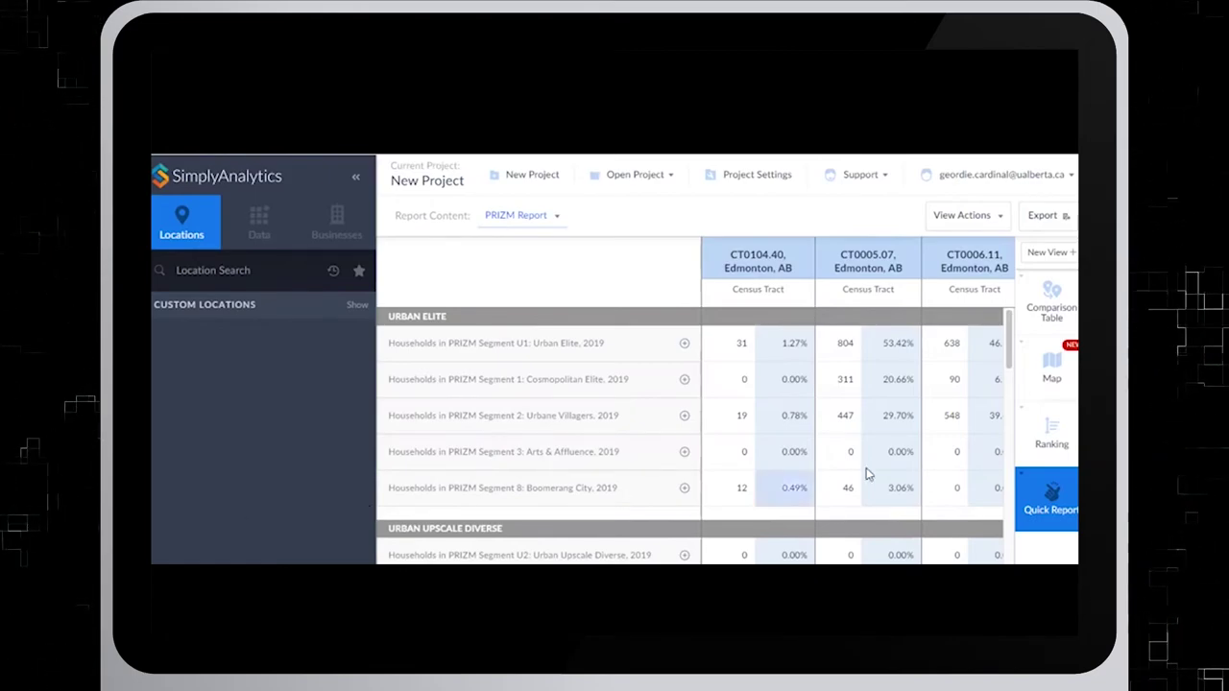
pyautogui.click(891, 353)
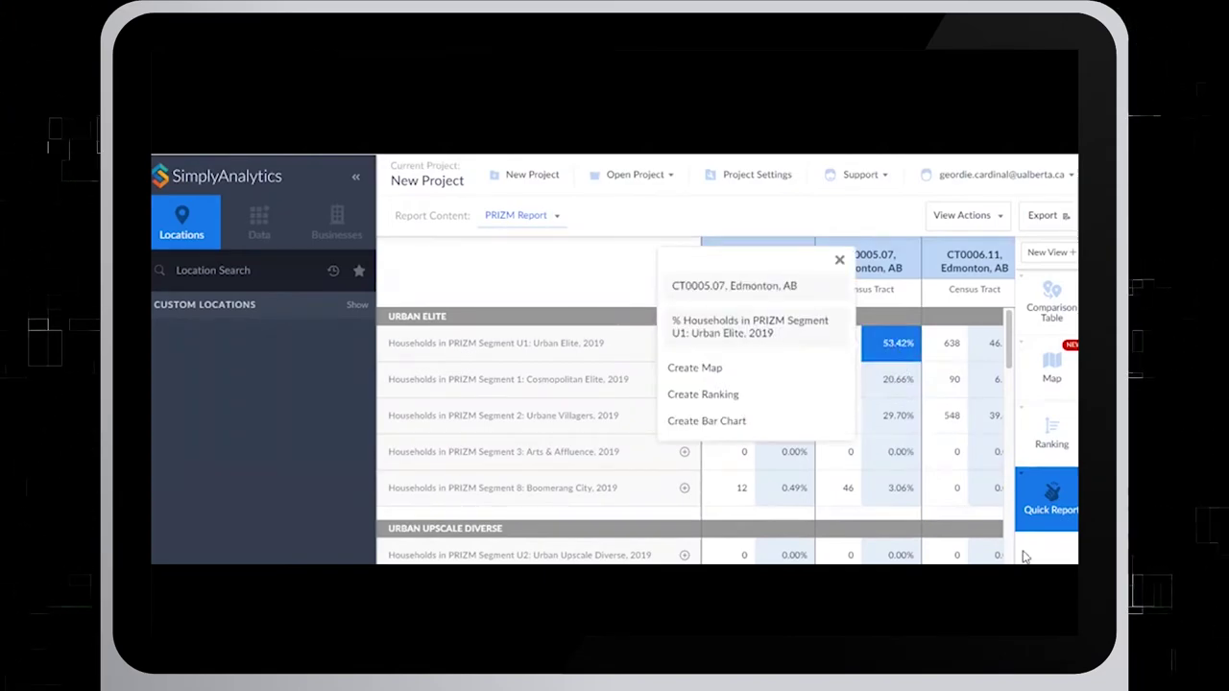
# Map % Households in PRIZM Segment U1: Urban Elite, 2019 by census tract.
pyautogui.click(711, 370)
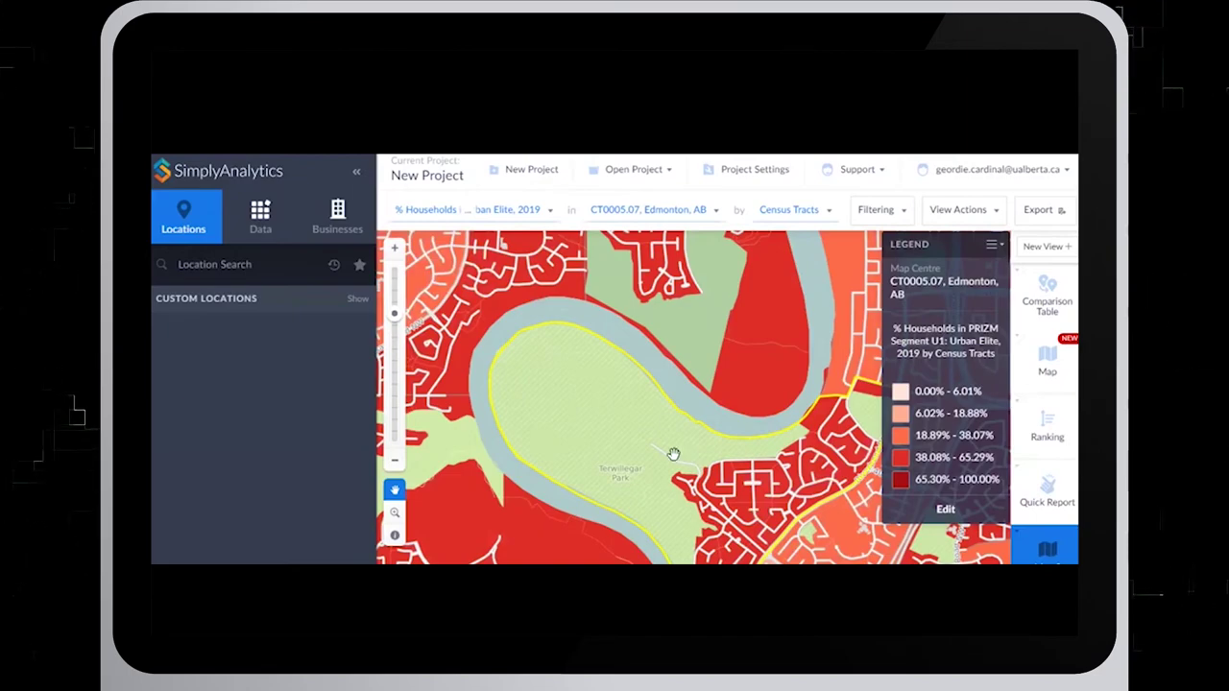
pyautogui.click(261, 216)
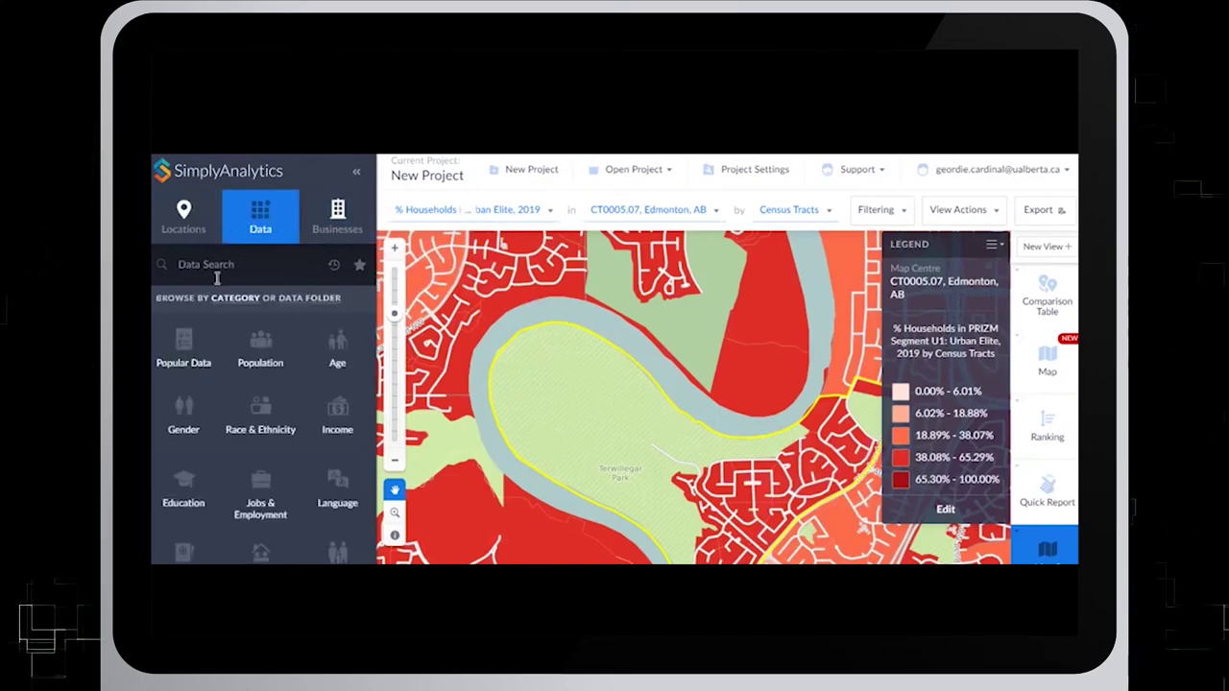
# Search 'urban elite' and show # Households in U1: Urban Elite, 2020 on the map.
pyautogui.write('urb')
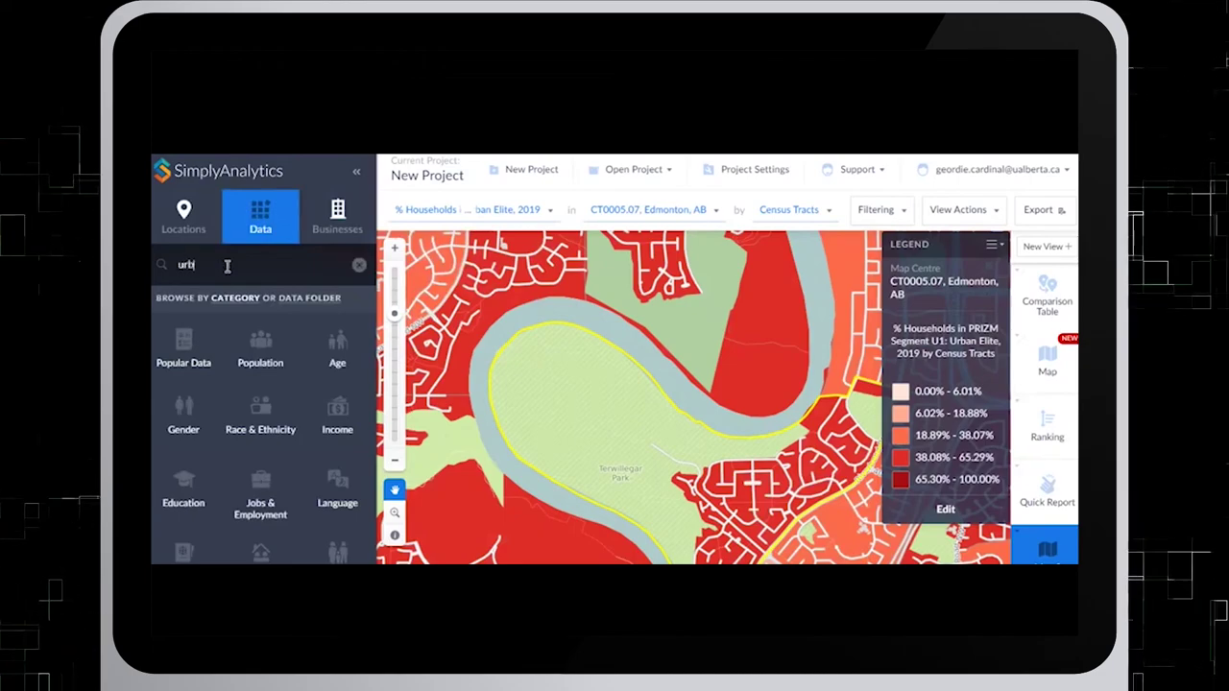
pyautogui.write('an elit')
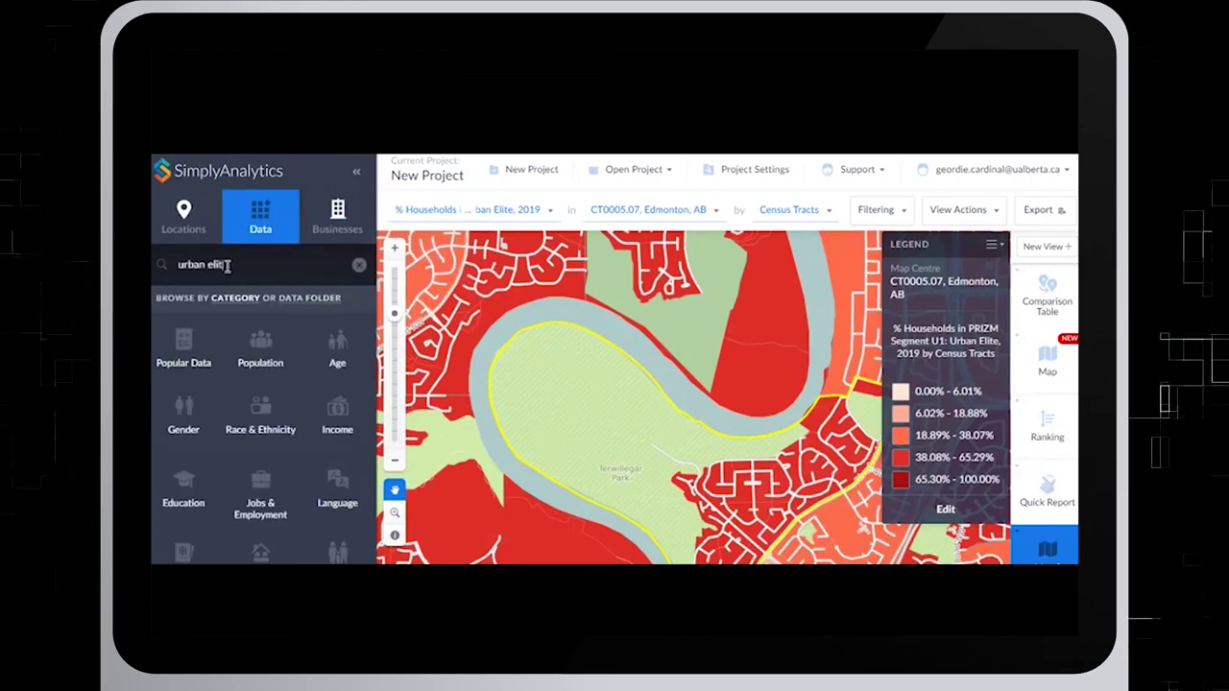
pyautogui.write('e')
pyautogui.press('Return')
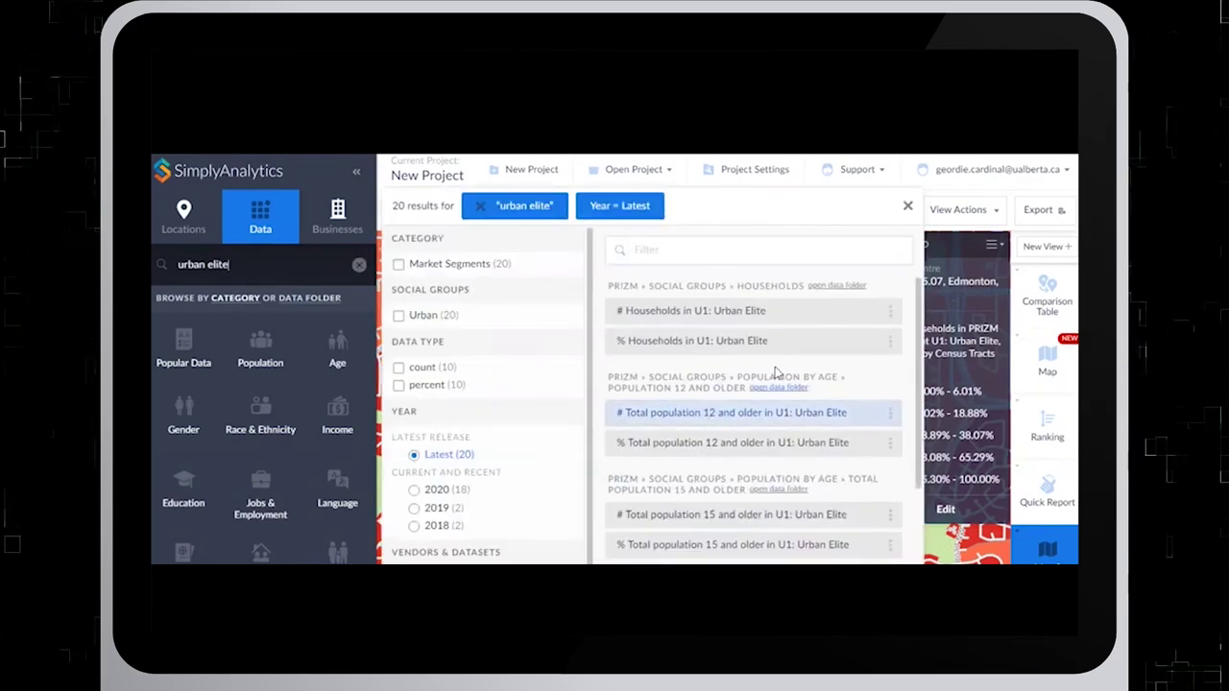
pyautogui.click(753, 314)
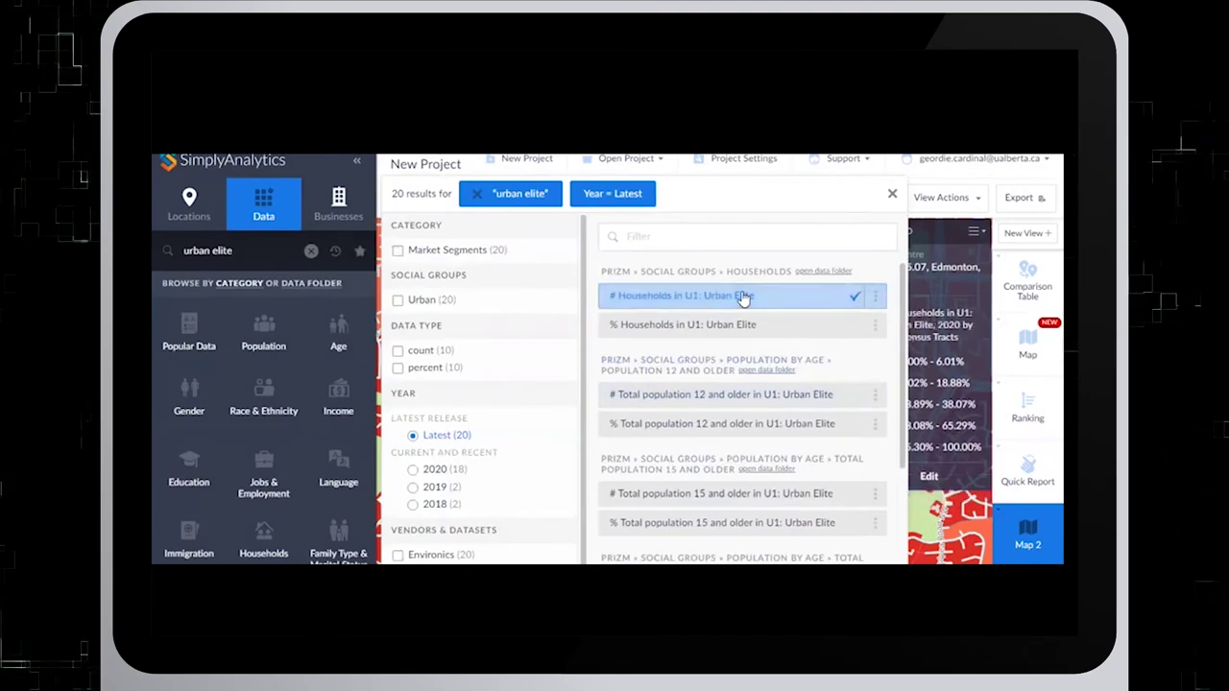
# Read the variable's metadata and the U1 – Urban Elite segment description.
pyautogui.click(873, 295)
pyautogui.click(831, 384)
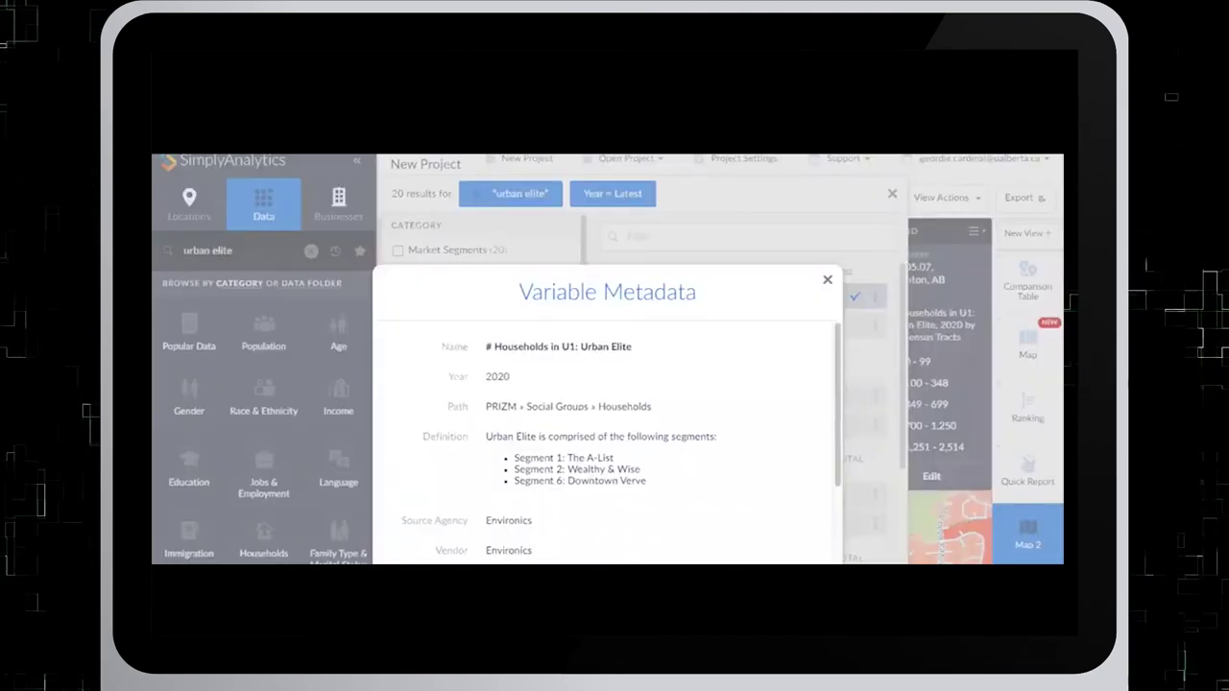
pyautogui.scroll(-5, 749, 562)
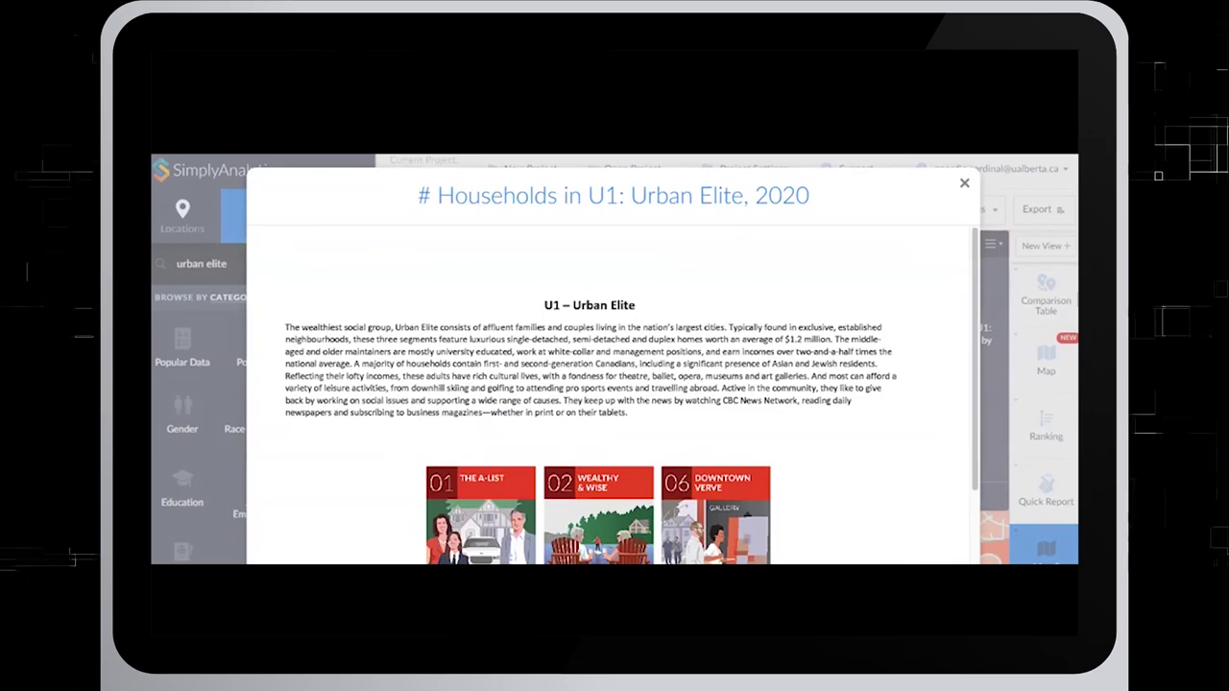
pyautogui.scroll(-3, 590, 403)
pyautogui.scroll(3, 589, 404)
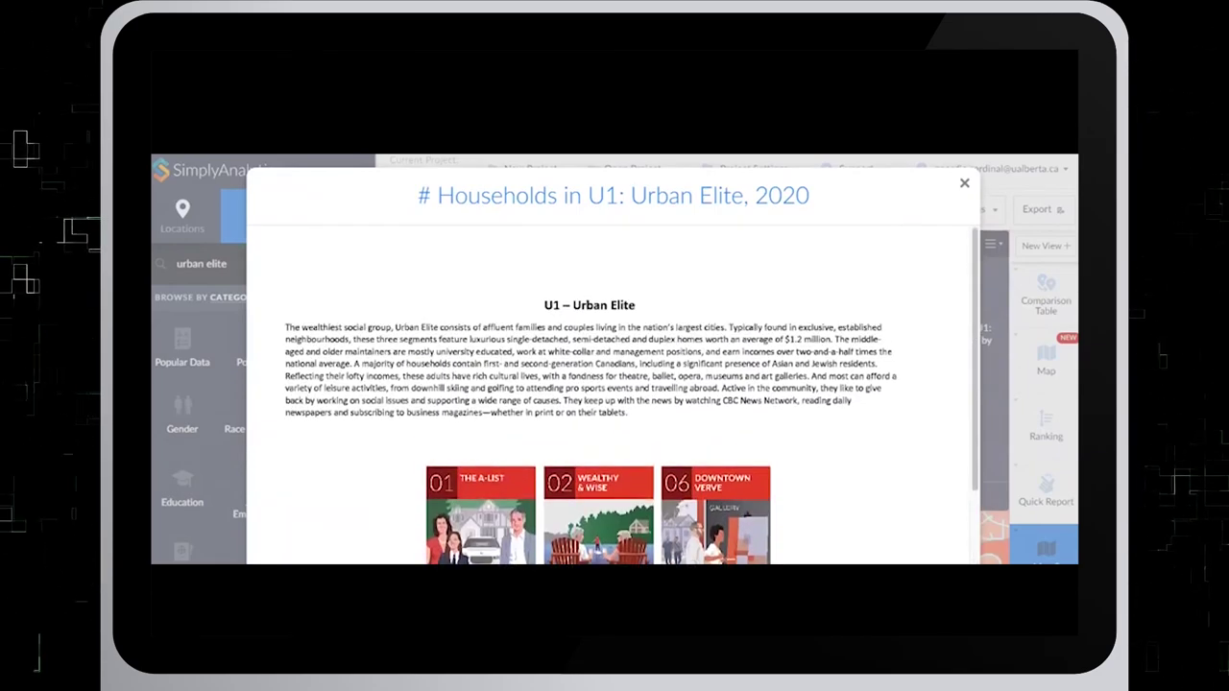